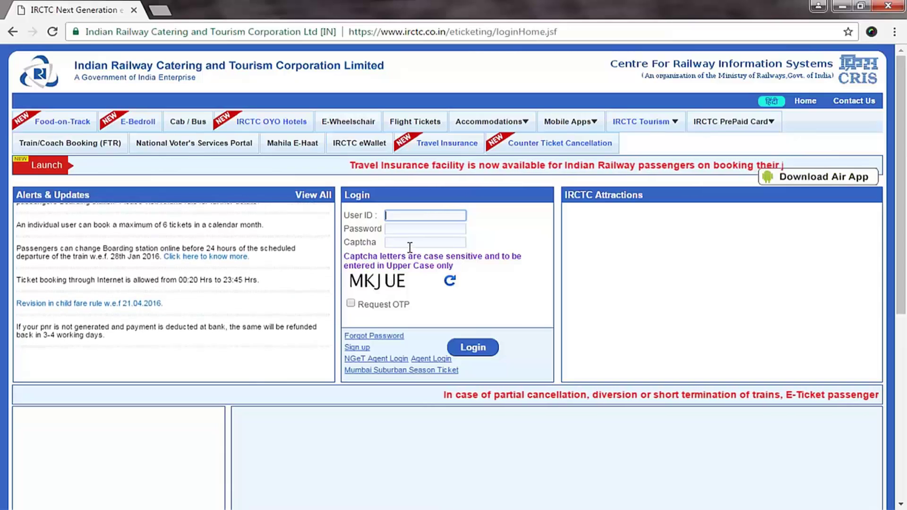
Step: Open the Individual Registration sign-up form and look over its blank fields
key("Tab")
key("Tab")
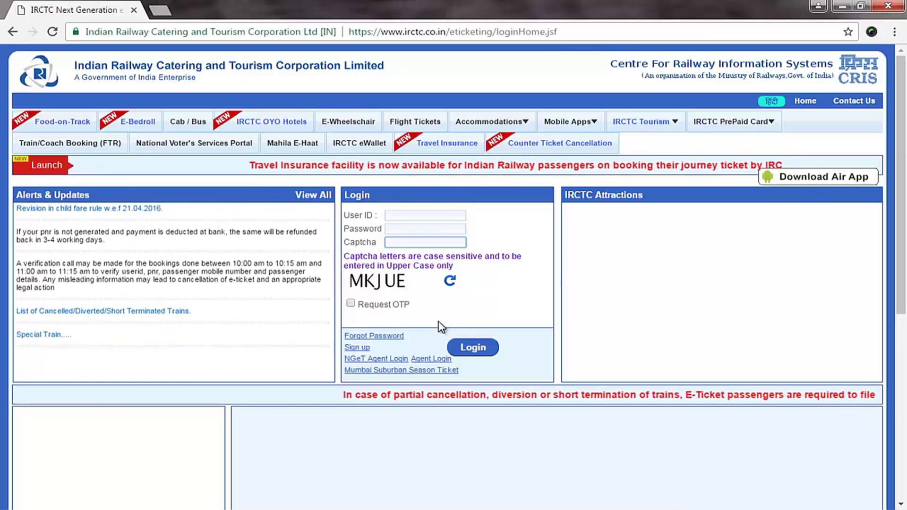
left_click(364, 348)
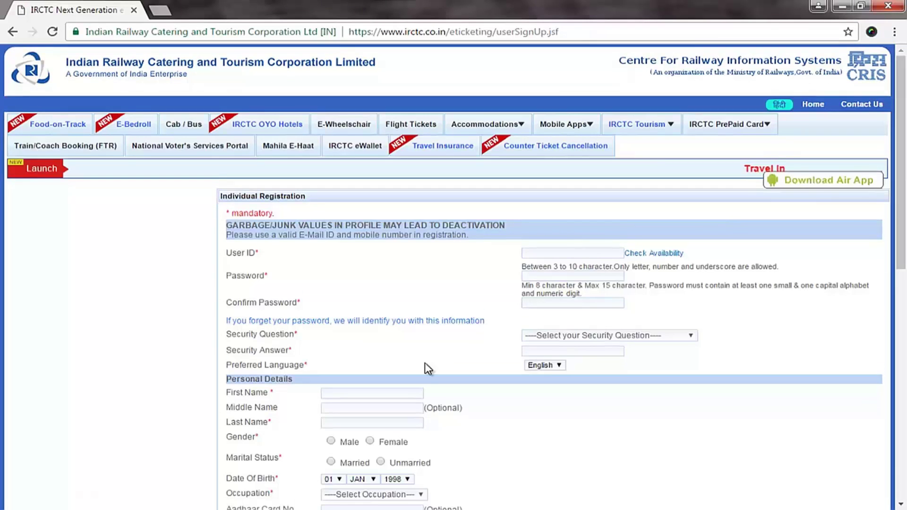
scroll(424, 362, "down", 10)
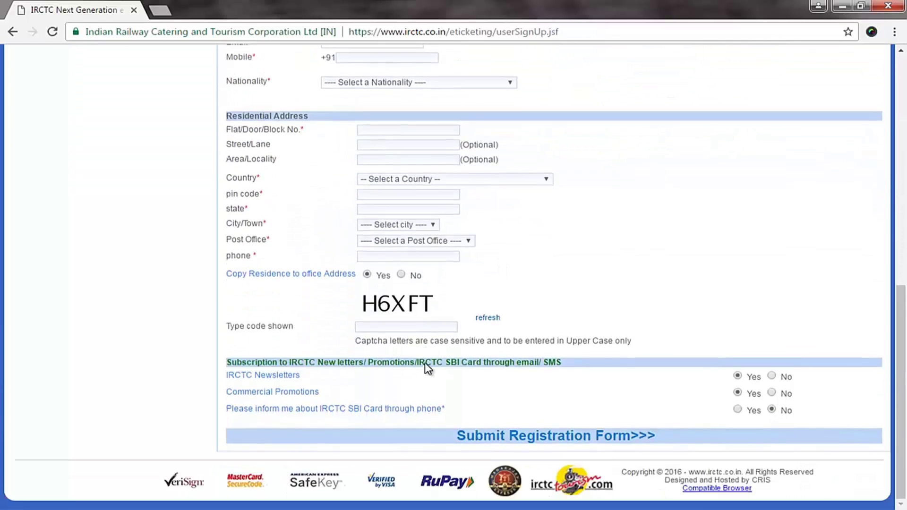
scroll(425, 362, "up", 10)
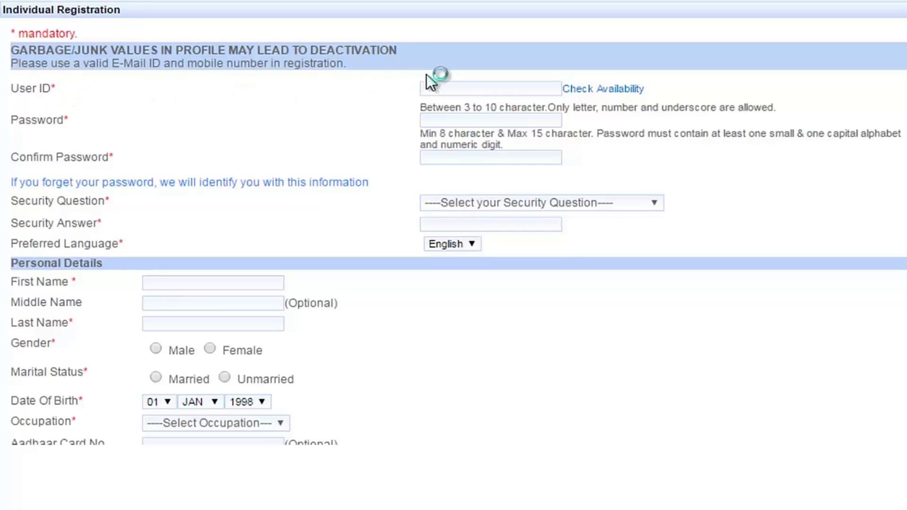
Step: Enter a first-choice user ID and check its availability; it is already taken
left_click(443, 86)
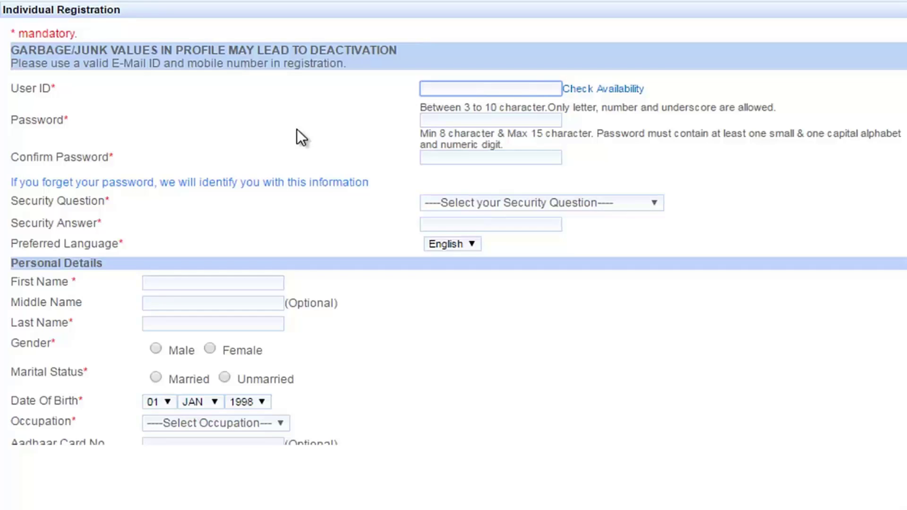
left_click(510, 114)
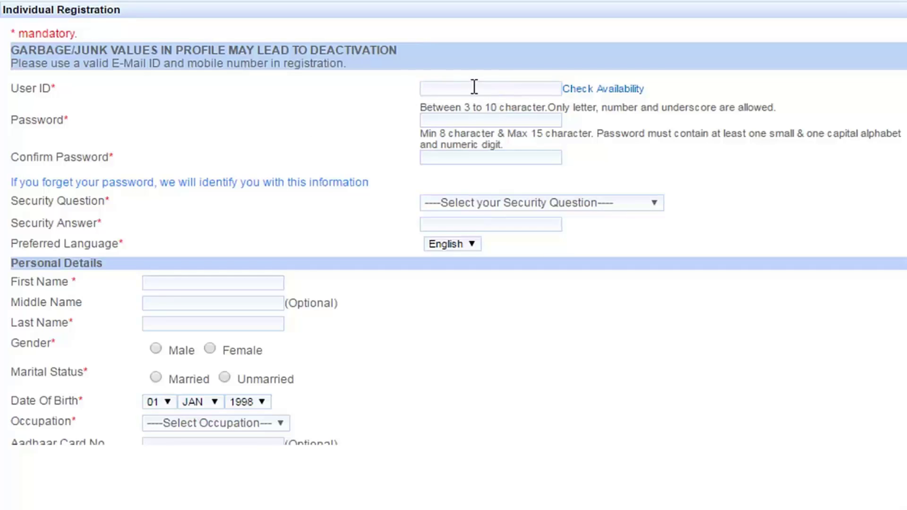
left_click(474, 86)
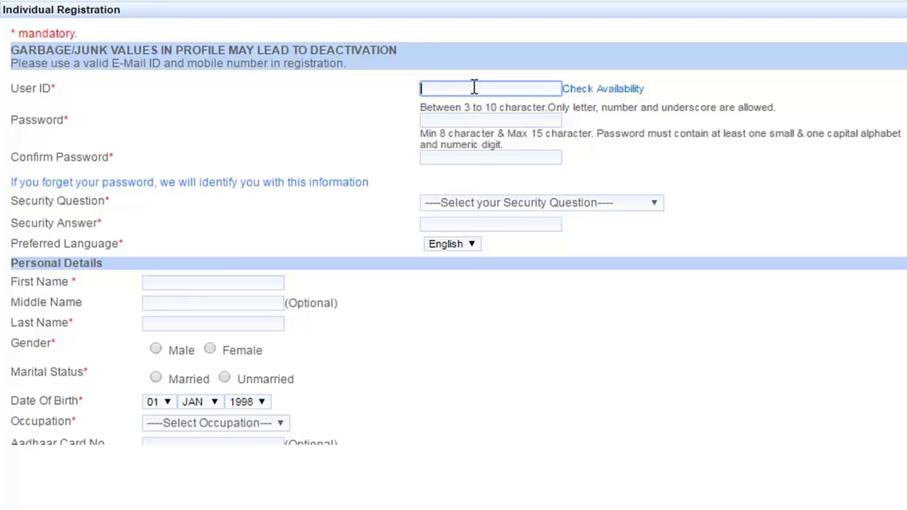
type("sonam")
left_click(610, 92)
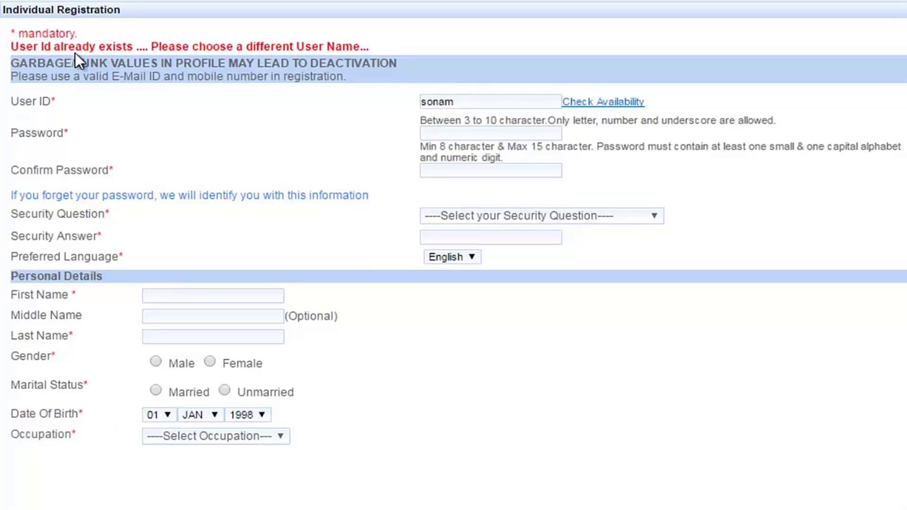
Step: Replace it with a new user ID ending in 112 and confirm it is available
left_click(461, 101)
key("BackSpace")
key("BackSpace")
key("BackSpace")
key("BackSpace")
key("BackSpace")
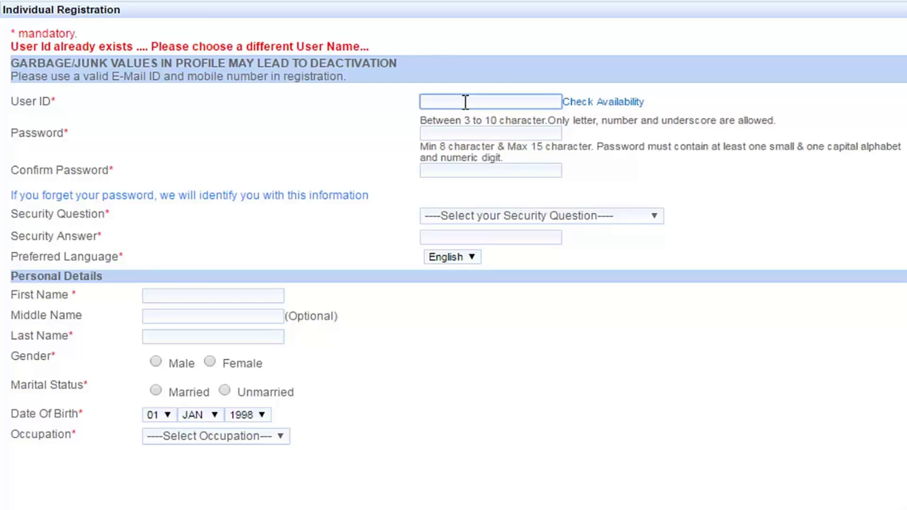
type("sonu")
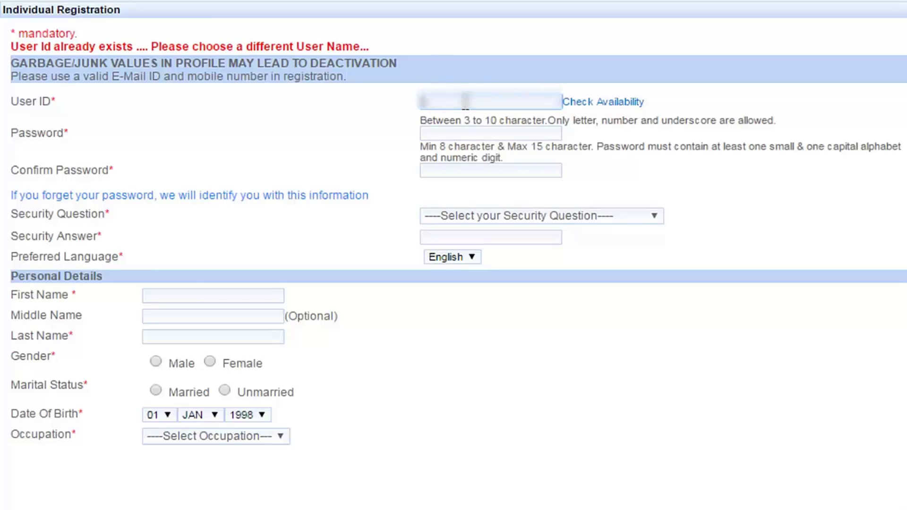
key("BackSpace")
type("an")
key("BackSpace")
type("m112")
left_click(591, 104)
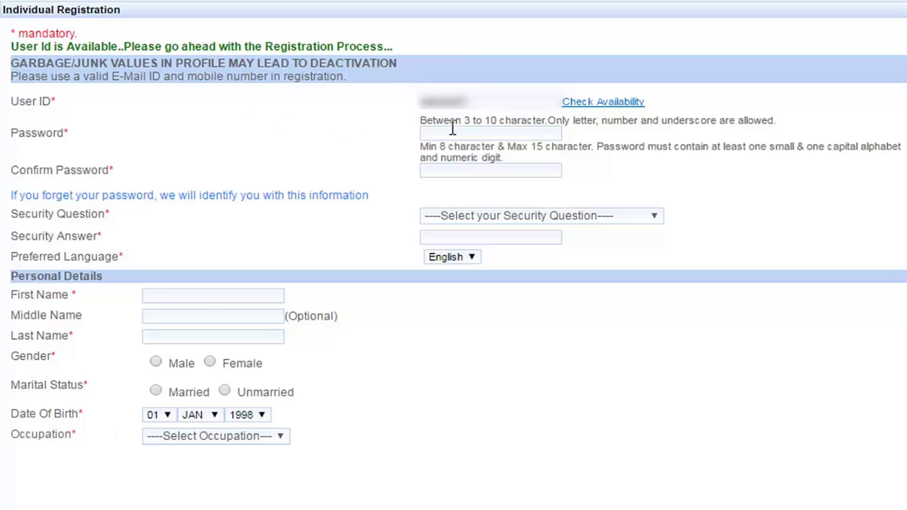
Step: Enter the account password and retype it in the Confirm Password field
left_click(453, 134)
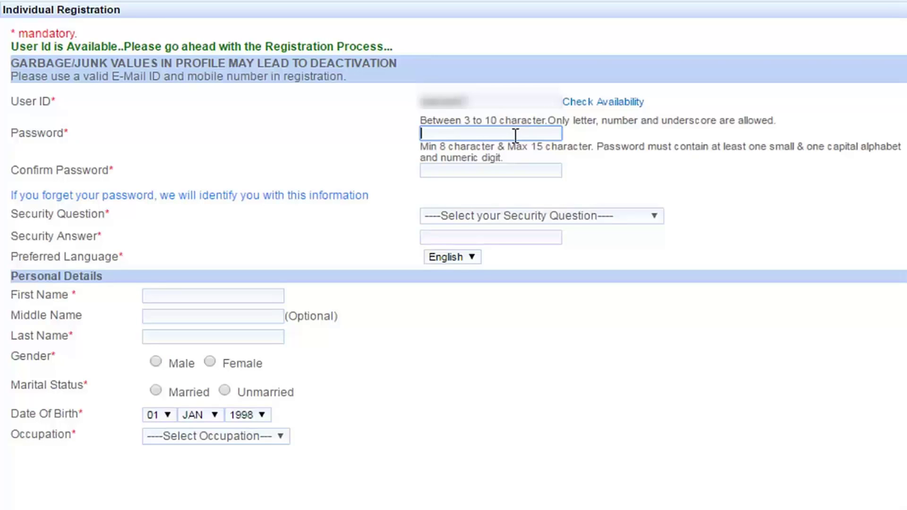
type("aaaaaaaaaaaaa")
key("Tab")
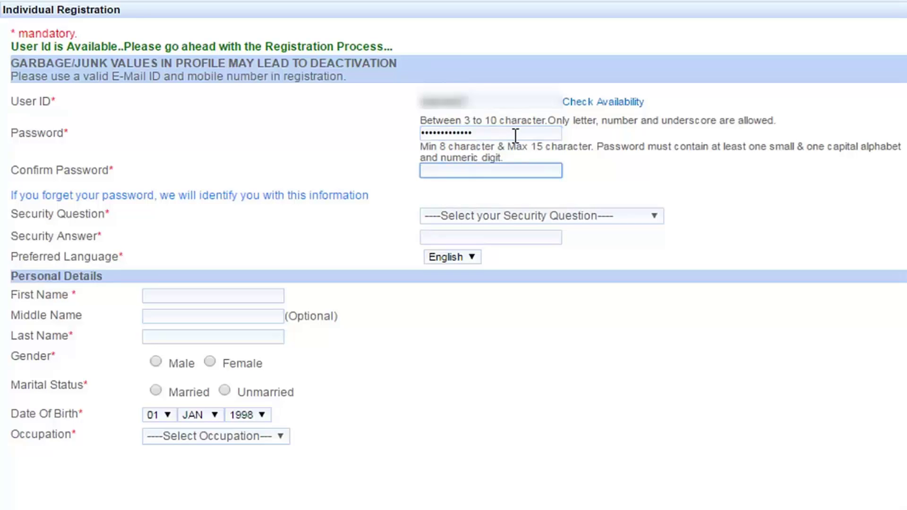
type("aaaaaaaaaaaaaa")
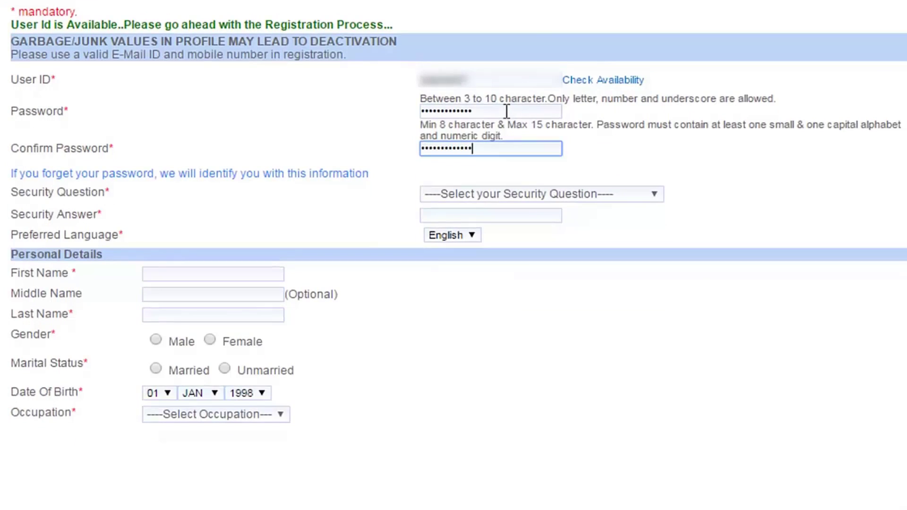
scroll(506, 131, "down", 2)
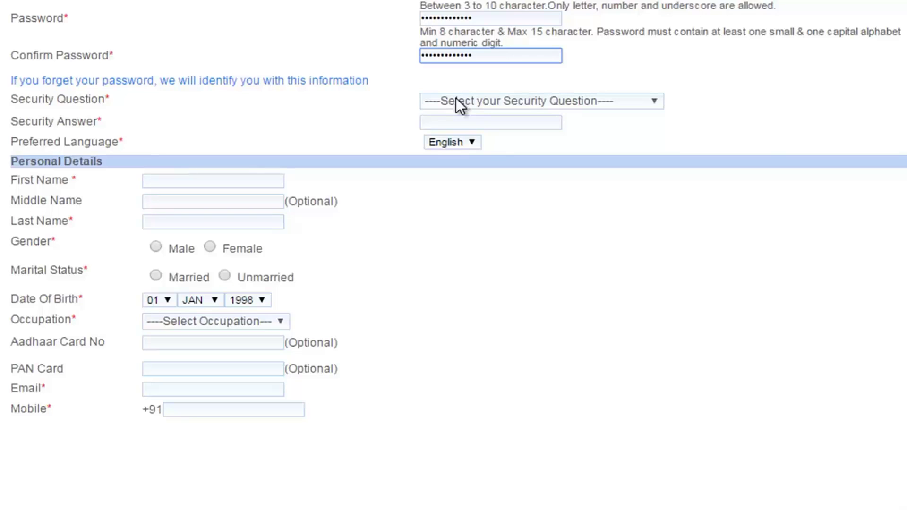
Step: Choose 'What was the name of your first school?', enter its answer, and keep English
left_click(455, 101)
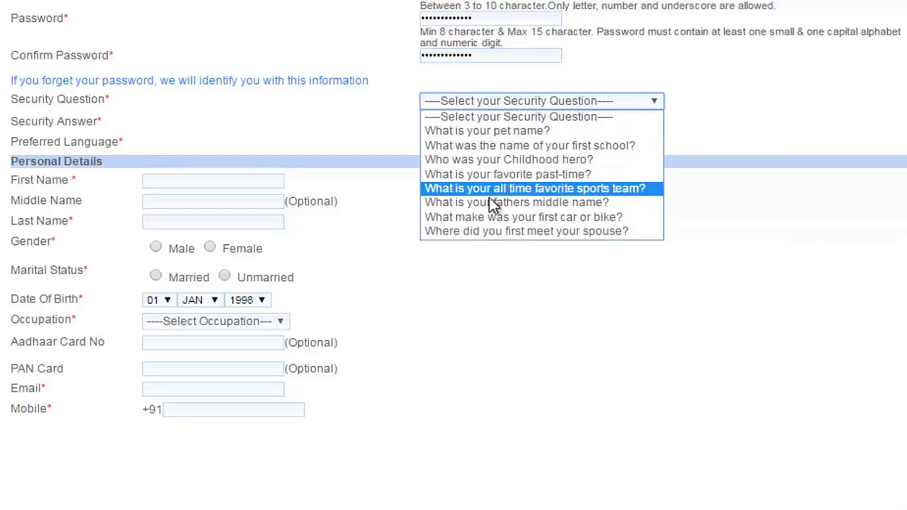
left_click(478, 144)
left_click(458, 121)
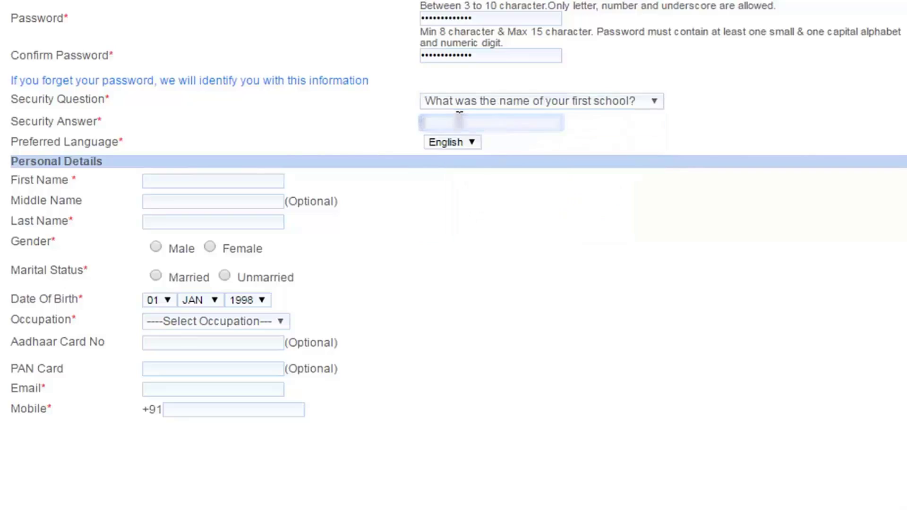
type("???????")
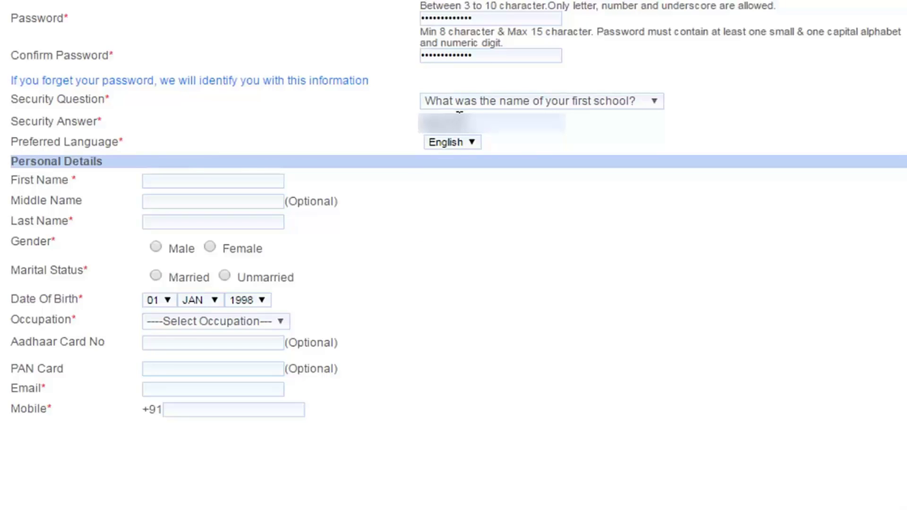
left_click(450, 148)
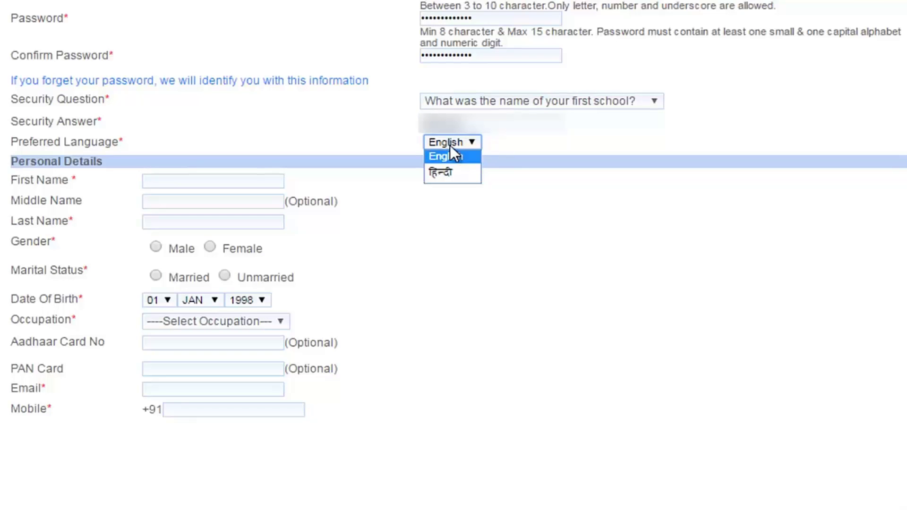
left_click(450, 153)
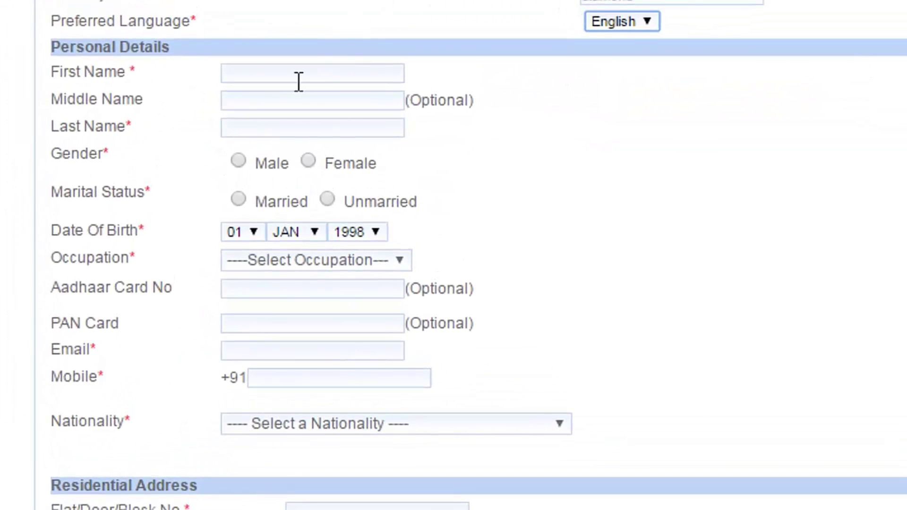
Step: Enter the applicant's first and last name and set gender to Female
left_click(295, 75)
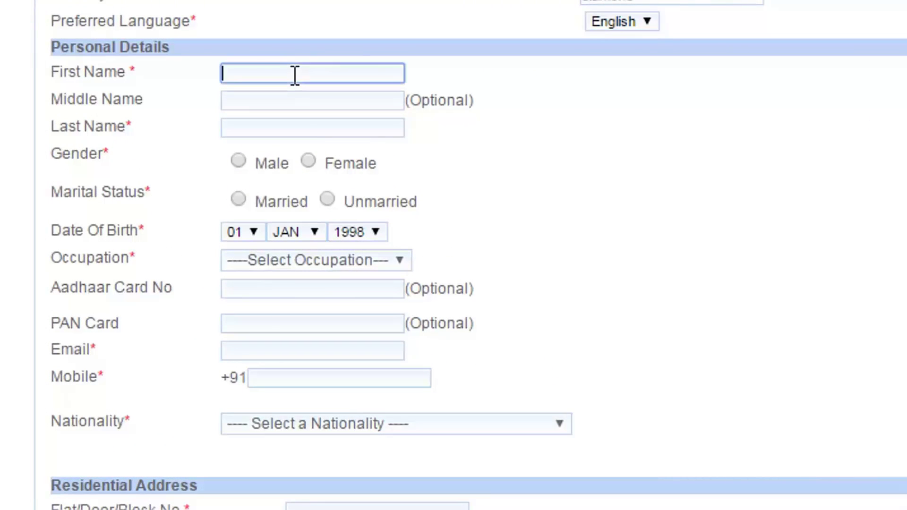
scroll(294, 76, "down", 3)
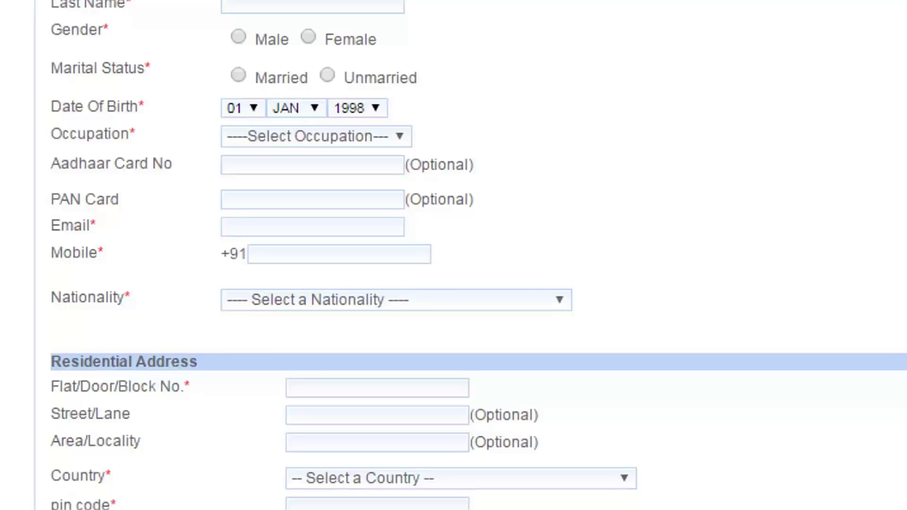
left_click(334, 14)
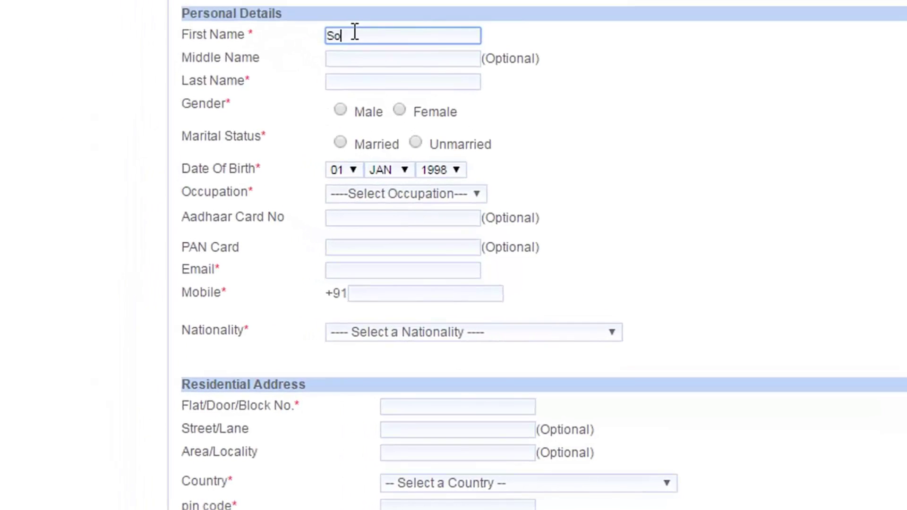
key("Tab")
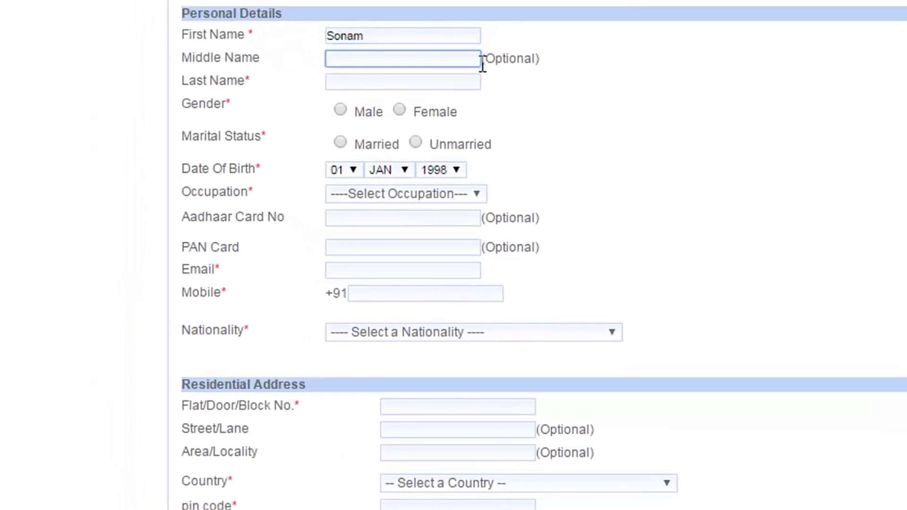
key("Tab")
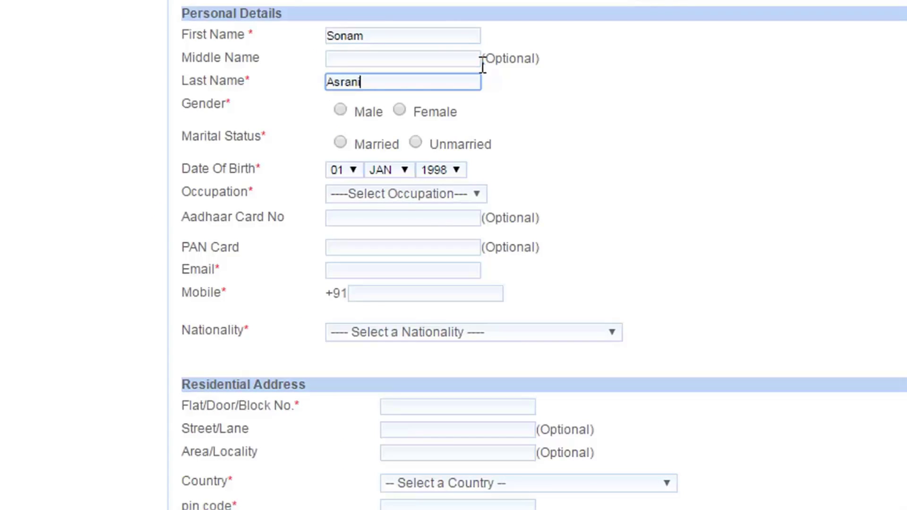
left_click(398, 112)
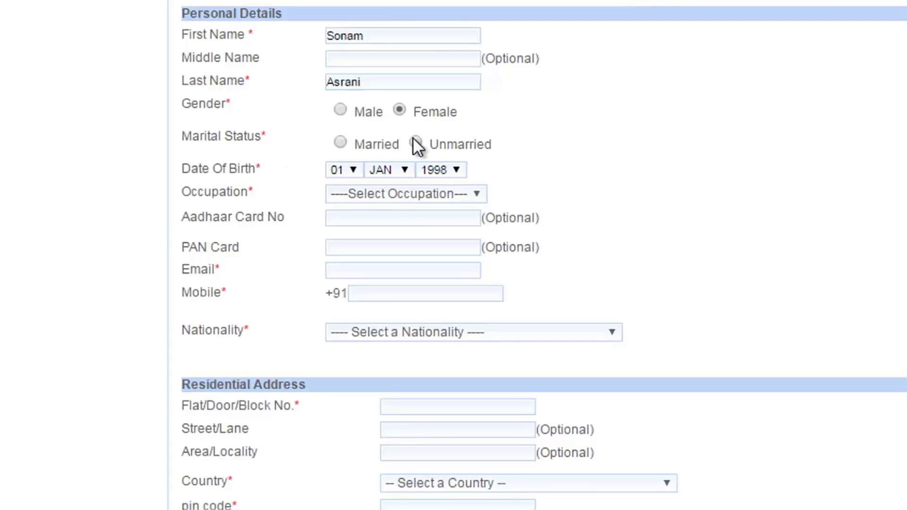
left_click(341, 172)
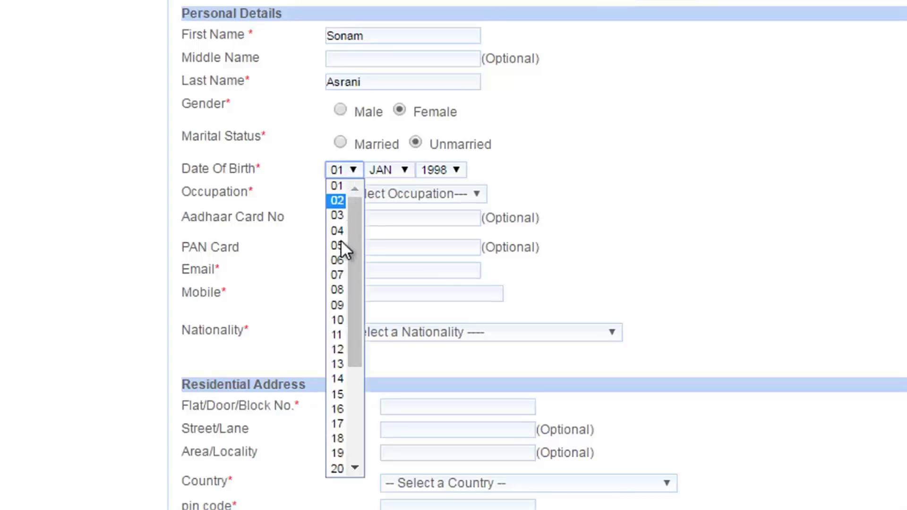
scroll(356, 466, "down", 1)
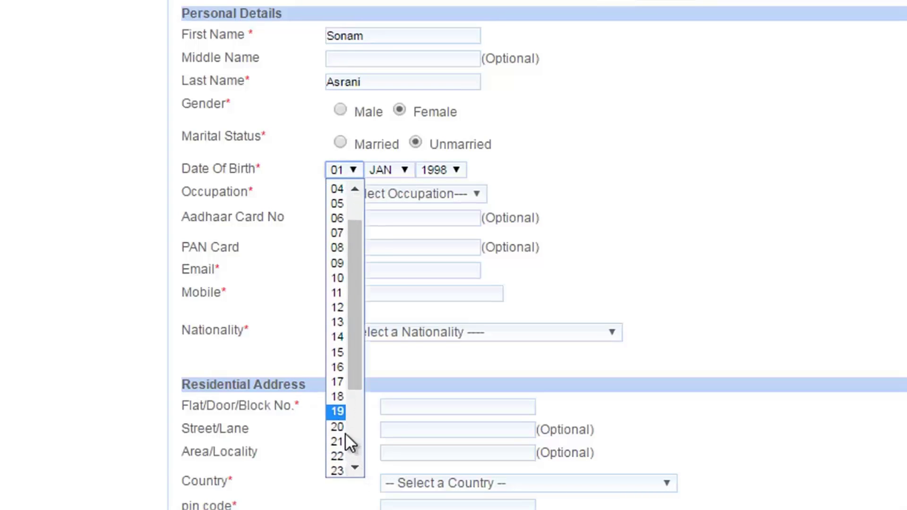
left_click(338, 437)
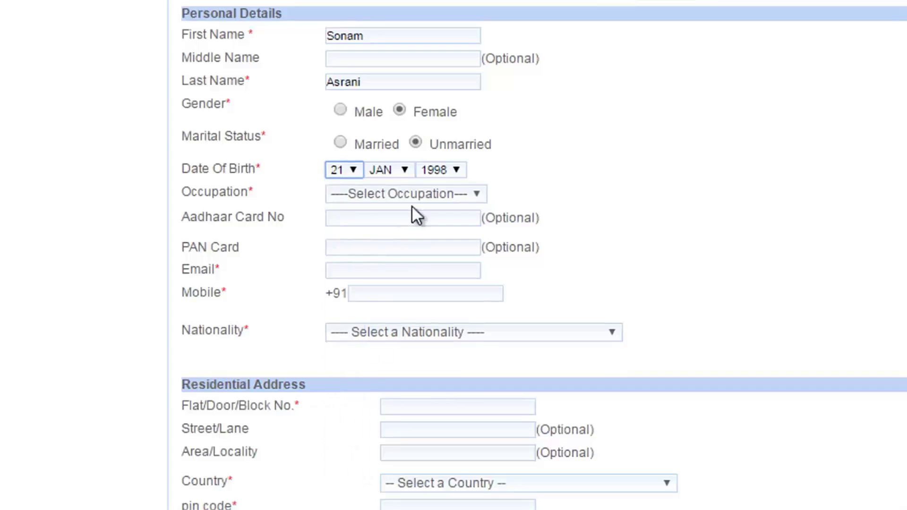
left_click(385, 172)
left_click(382, 290)
left_click(439, 170)
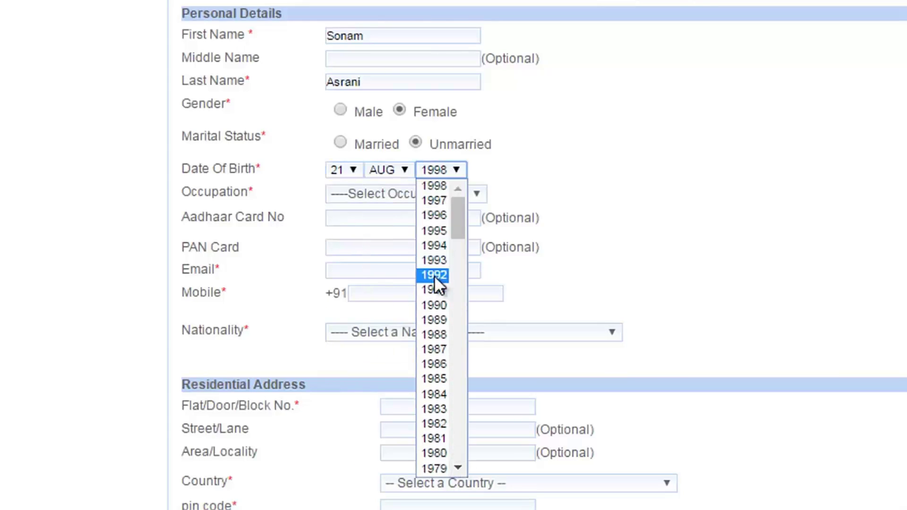
left_click(435, 308)
Step: Set occupation to Others, leaving the optional Aadhaar and PAN fields blank
left_click(363, 193)
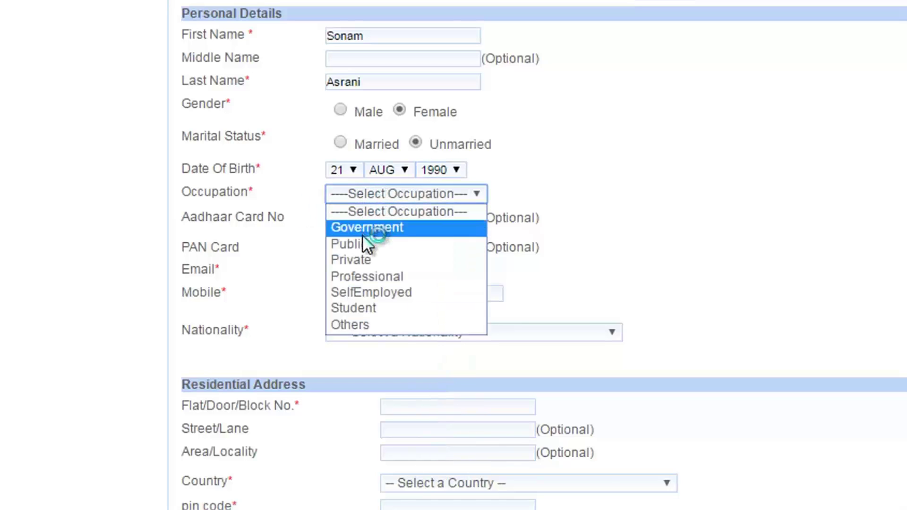
left_click(361, 324)
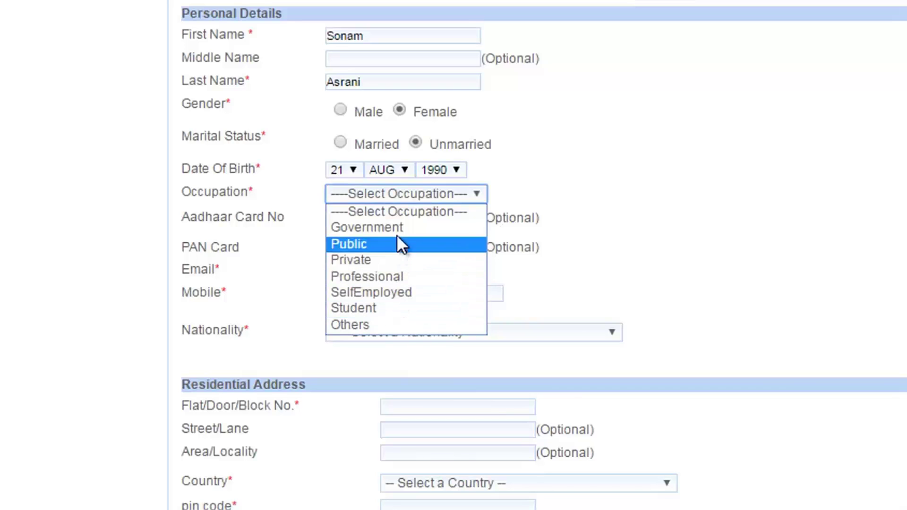
left_click(398, 324)
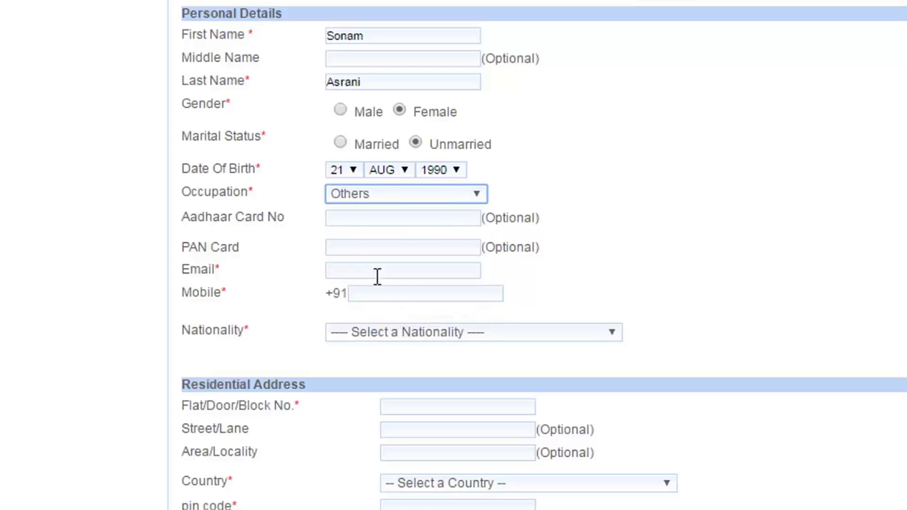
left_click(376, 220)
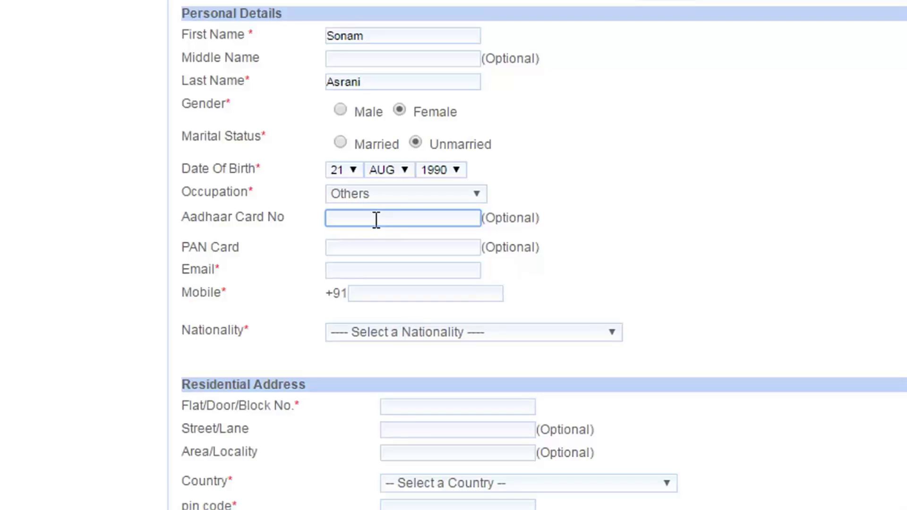
left_click(376, 246)
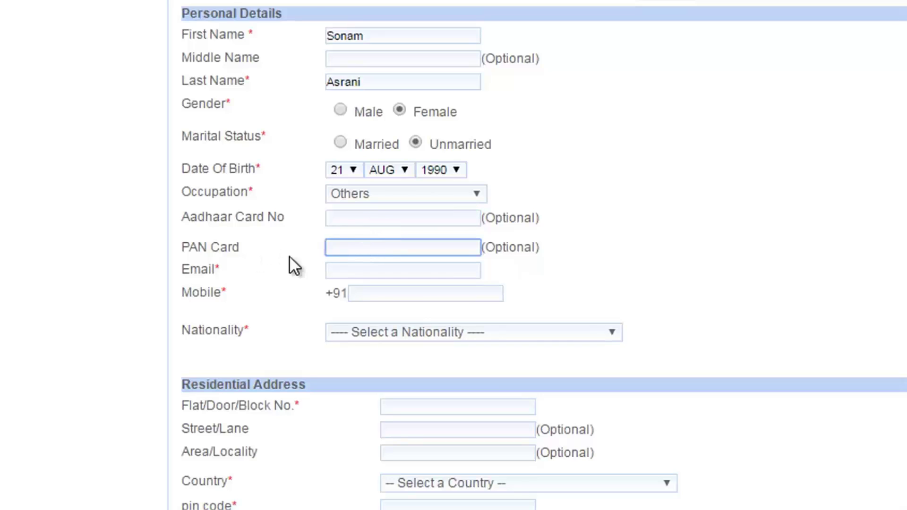
Step: Enter the e-mail address and mobile number, and choose India as nationality
left_click(408, 269)
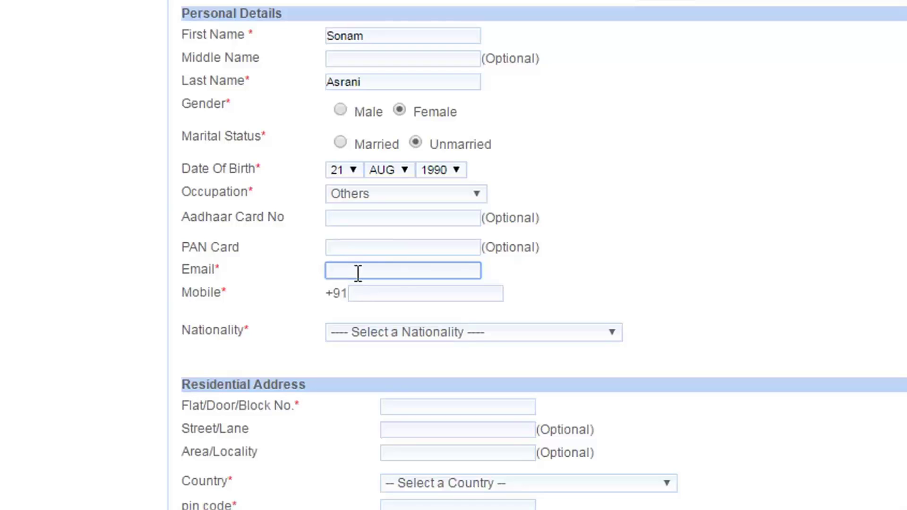
left_click(397, 293)
type("9876543210")
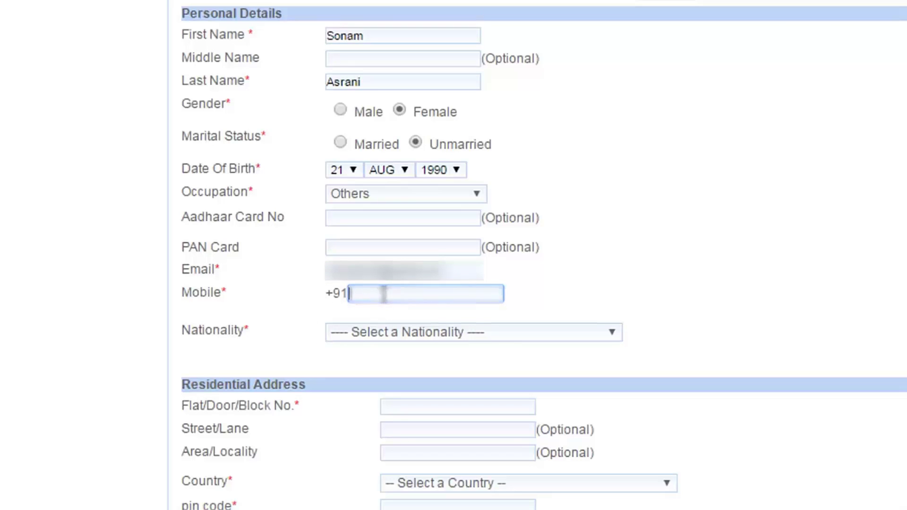
type("98765")
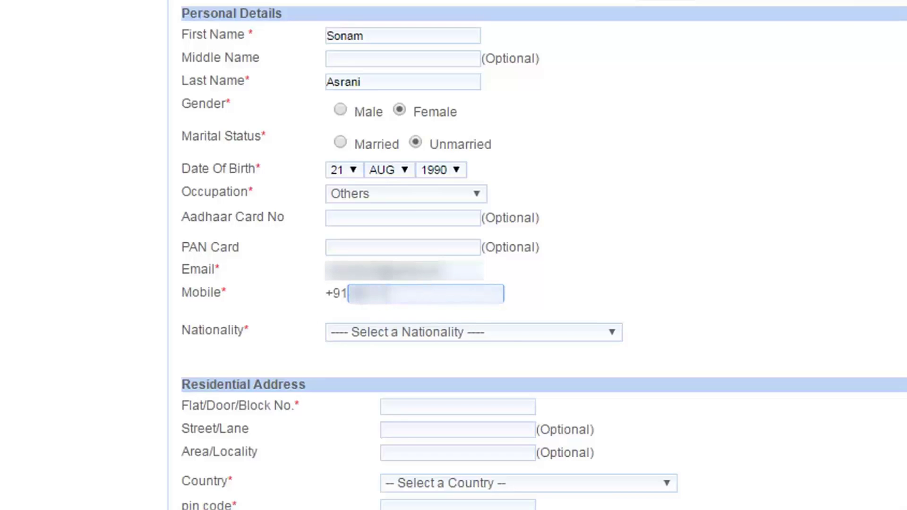
type("4")
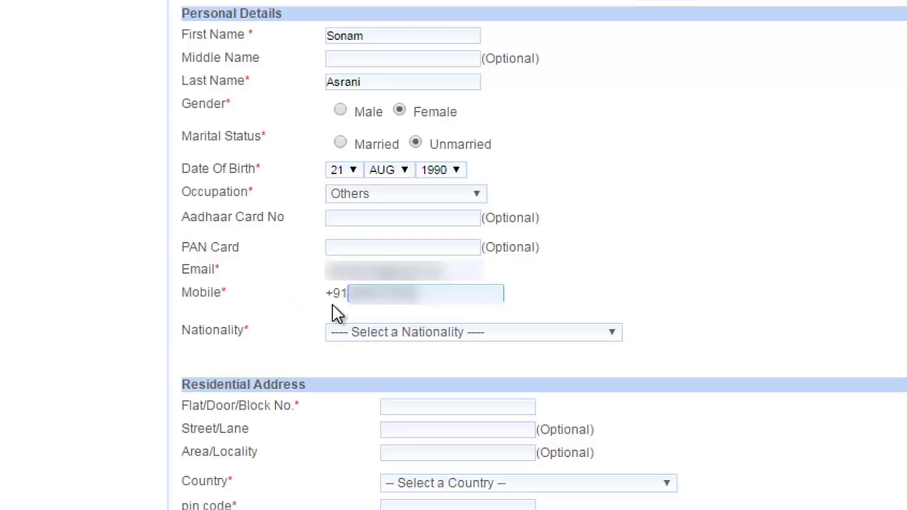
left_click(374, 336)
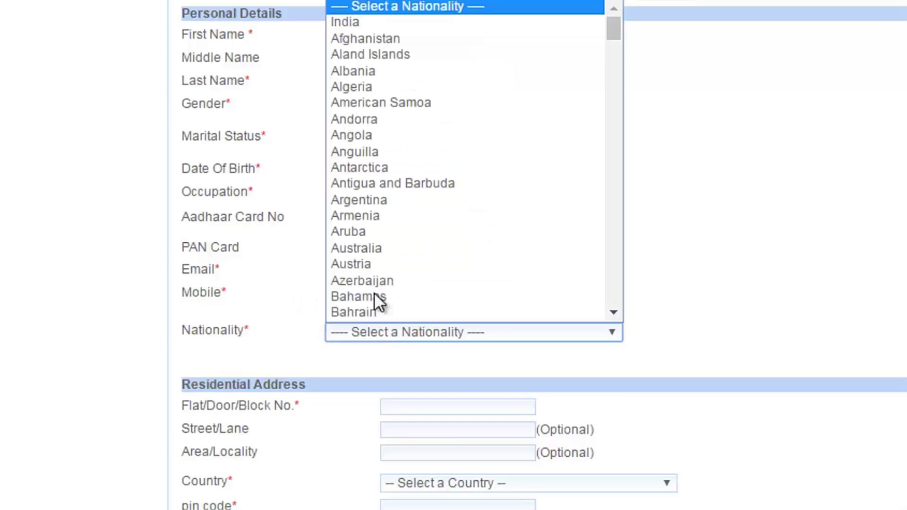
left_click(344, 24)
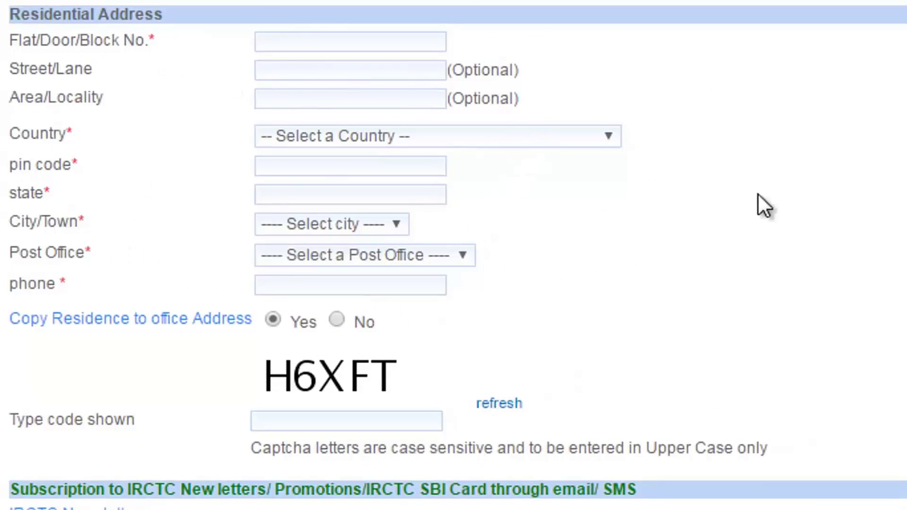
Step: Enter flat number 008, country India, and the pin code so the state fills in
left_click(410, 42)
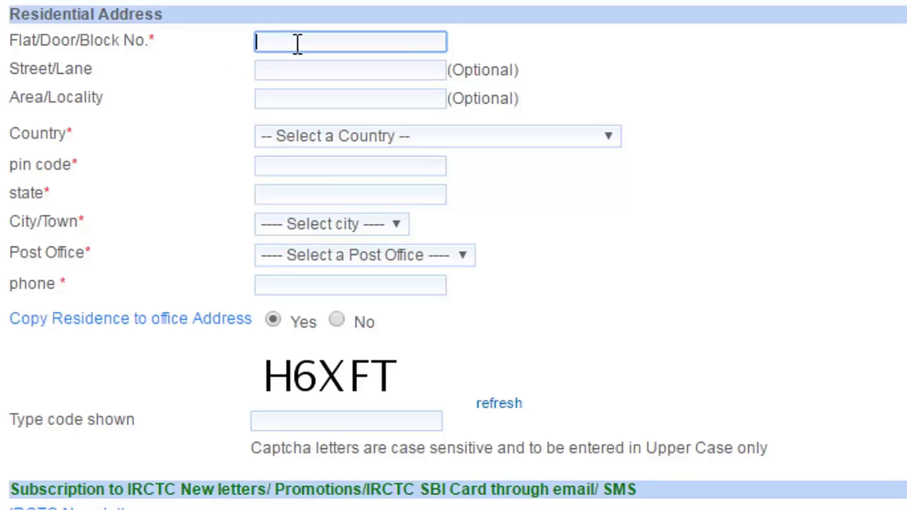
type("008")
left_click(337, 136)
left_click(331, 175)
left_click(327, 170)
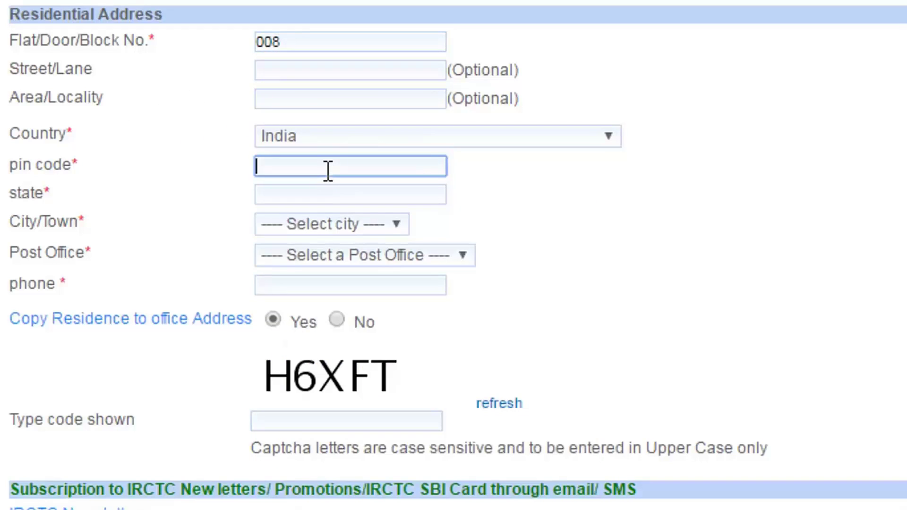
type("***")
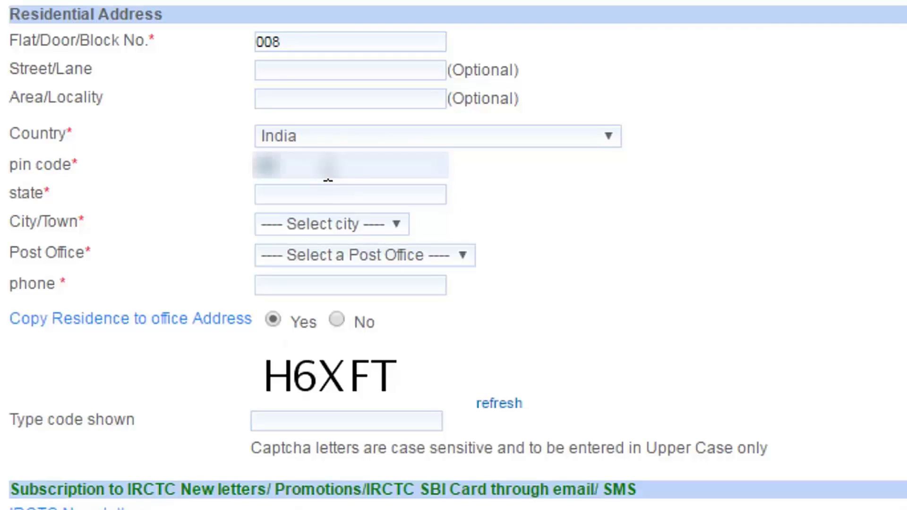
type("***")
left_click(333, 188)
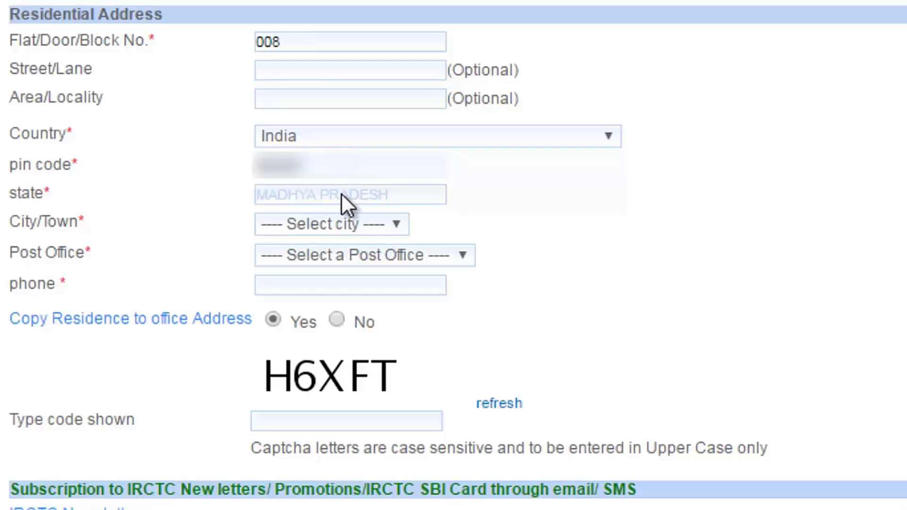
Step: Pick the city and post office, then enter the residential phone number
left_click(335, 223)
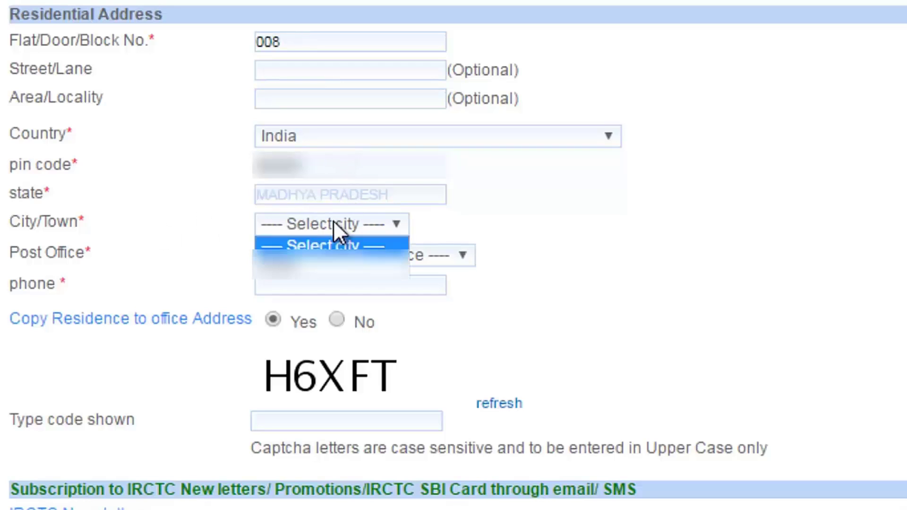
left_click(331, 273)
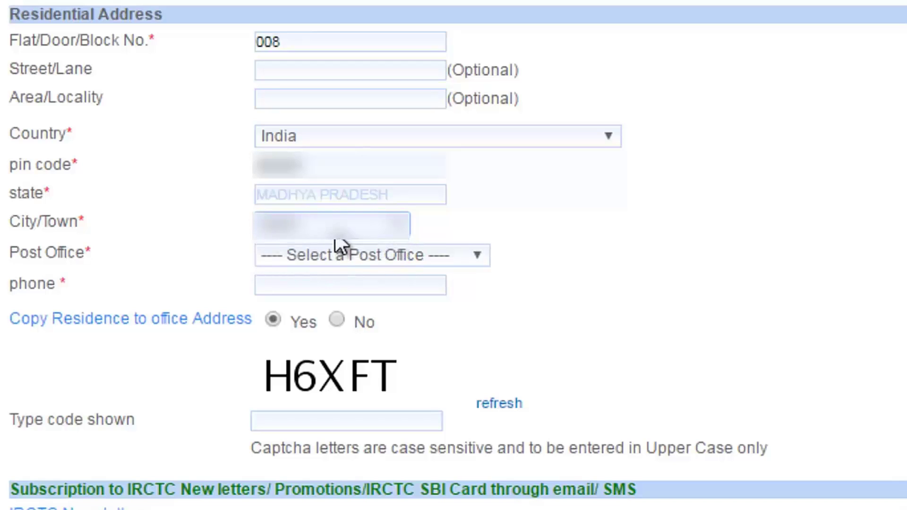
left_click(353, 258)
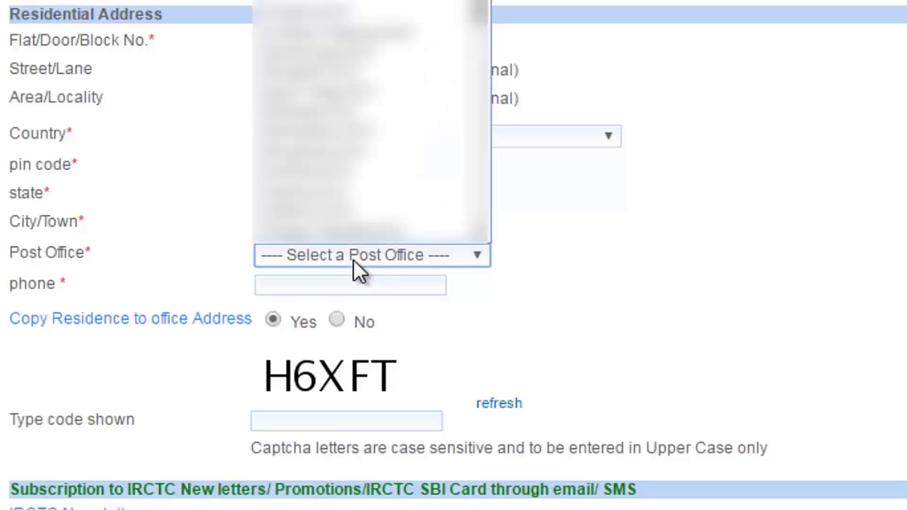
left_click(481, 236)
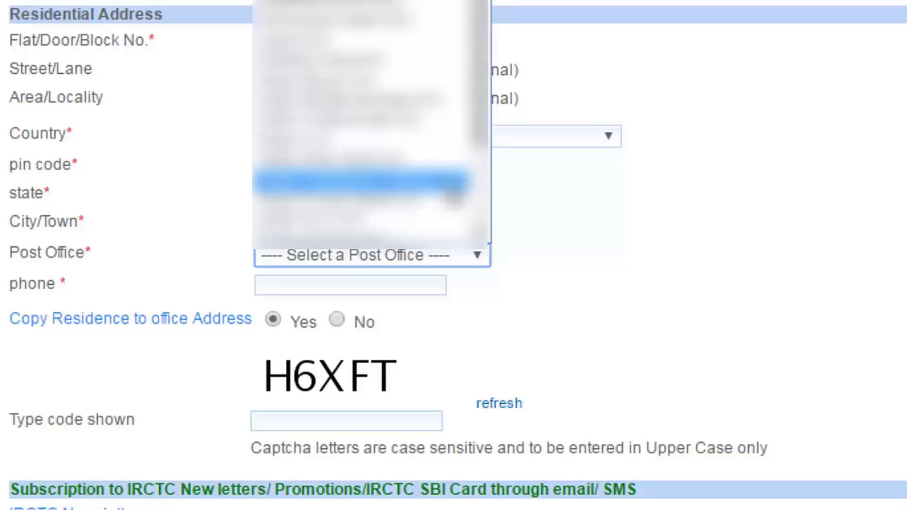
left_click(453, 187)
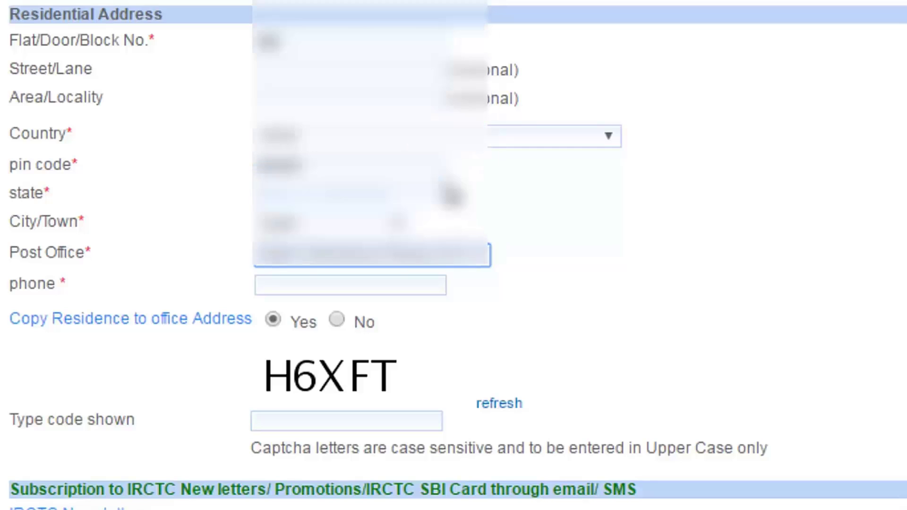
left_click(408, 282)
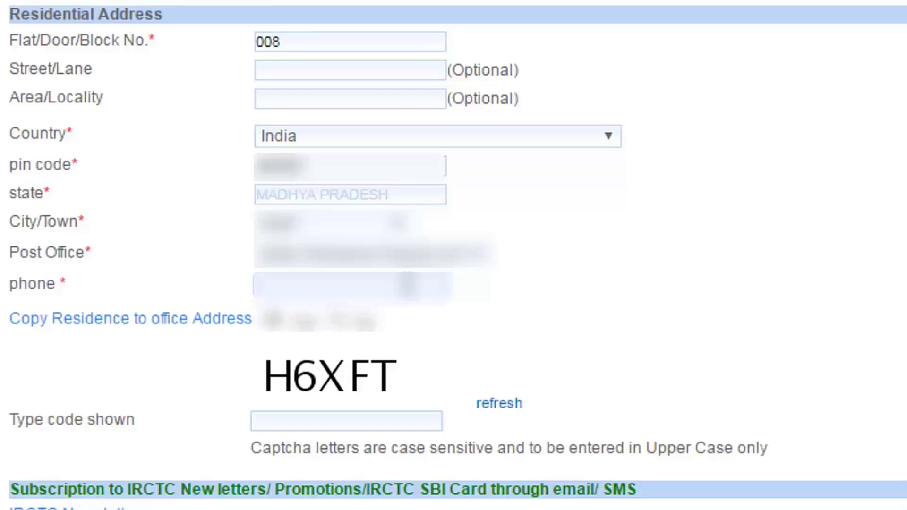
type("98000000000")
scroll(407, 285, "down", 1)
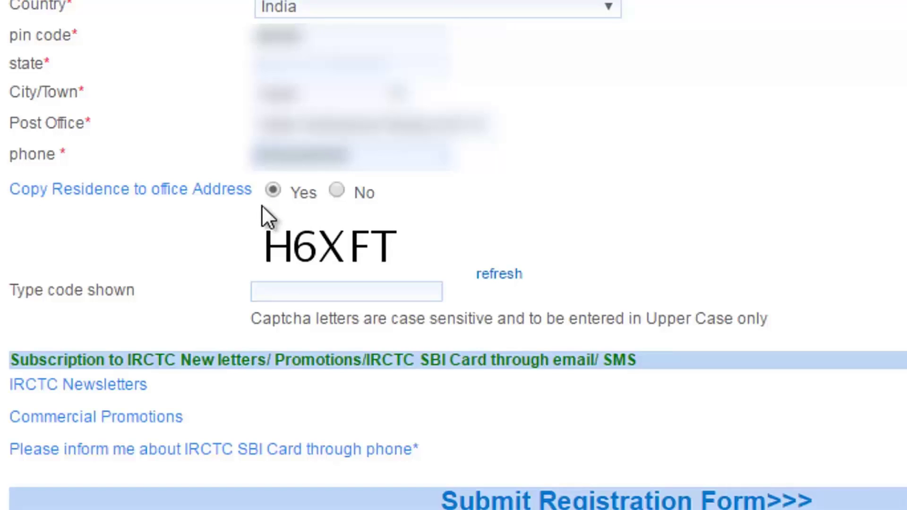
scroll(263, 208, "down", 2)
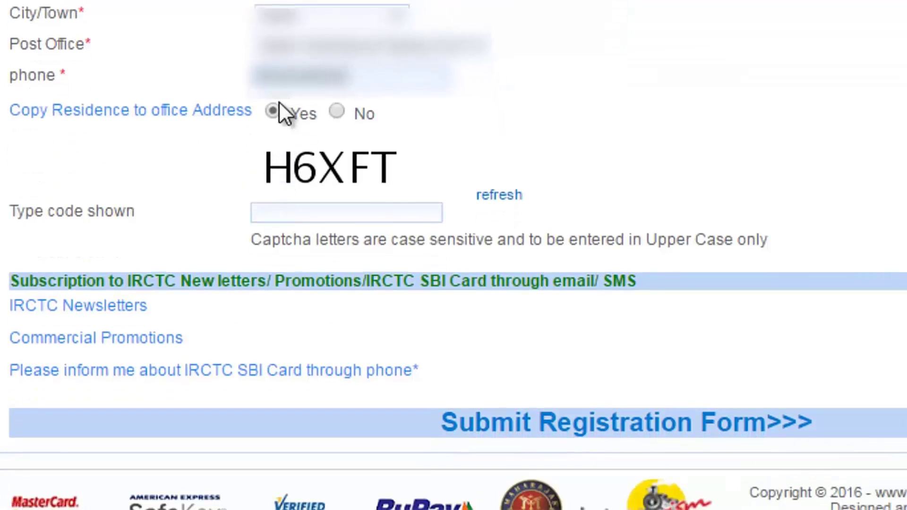
left_click(336, 111)
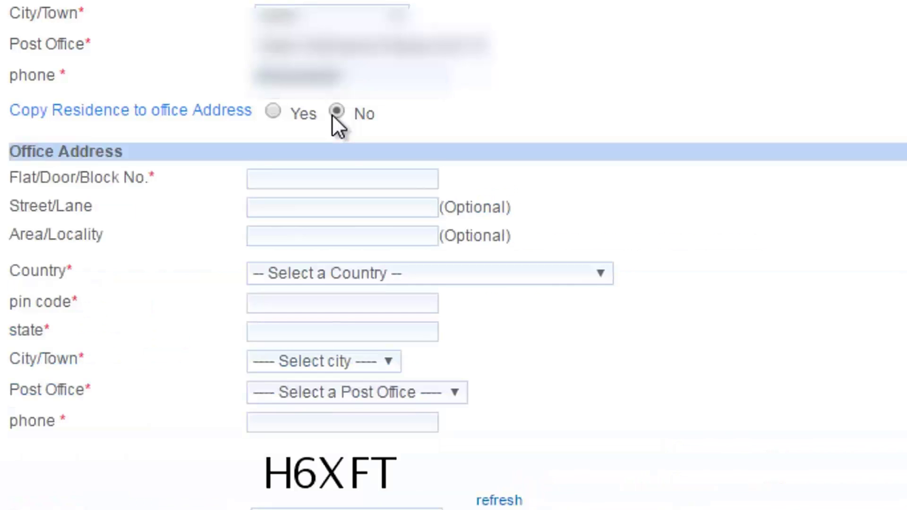
scroll(272, 208, "down", 5)
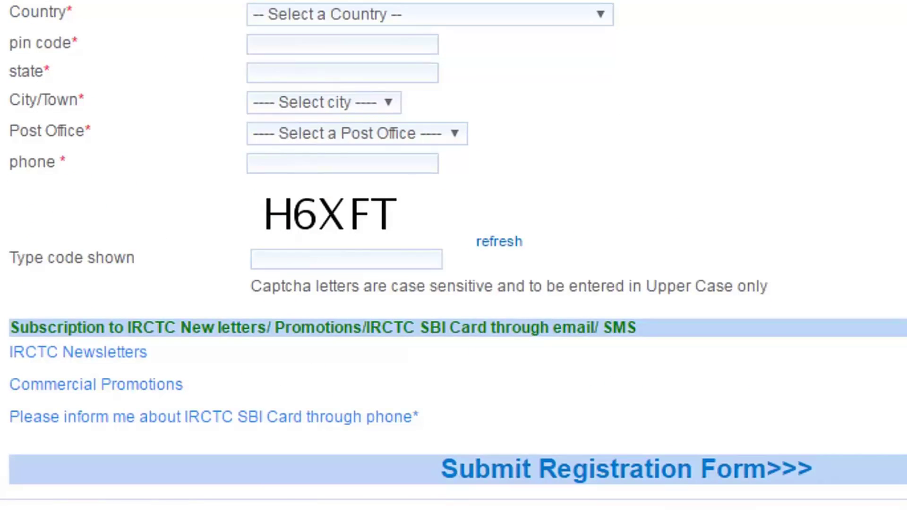
key("Up")
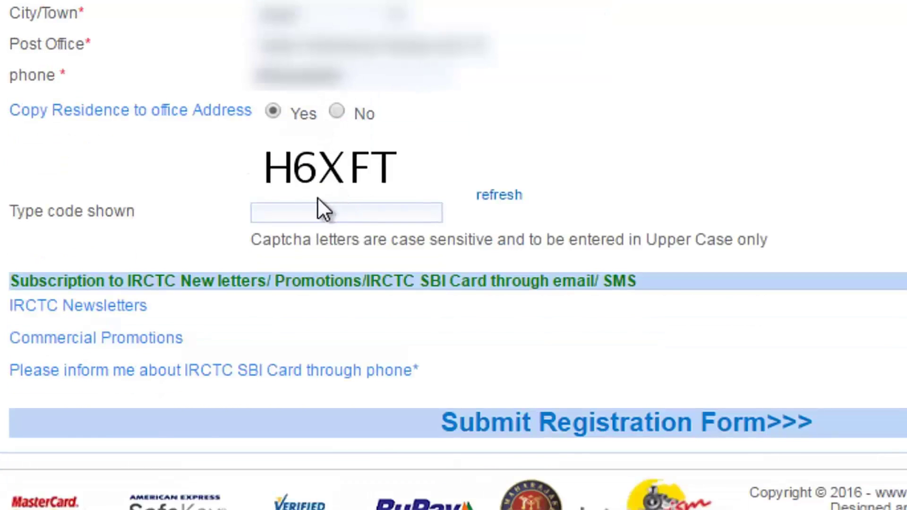
Step: Enter the captcha characters shown on the registration form
left_click(316, 214)
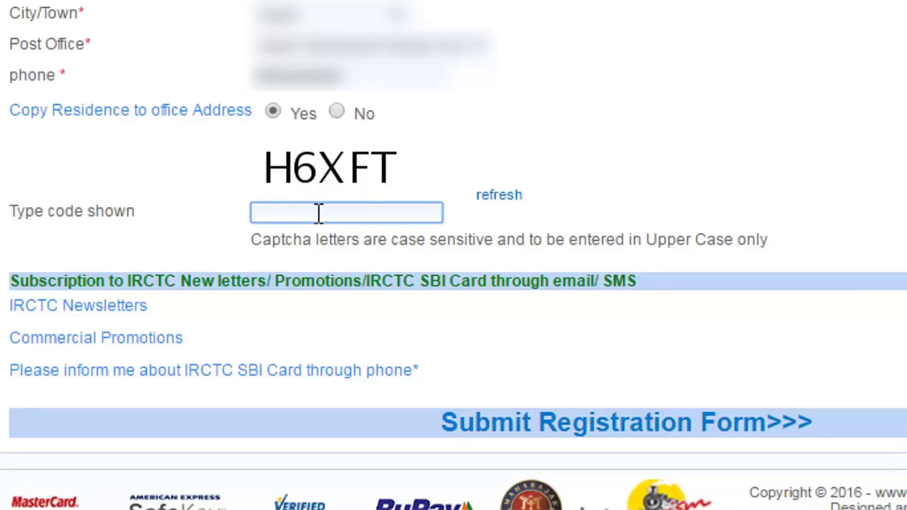
type("H6XFT")
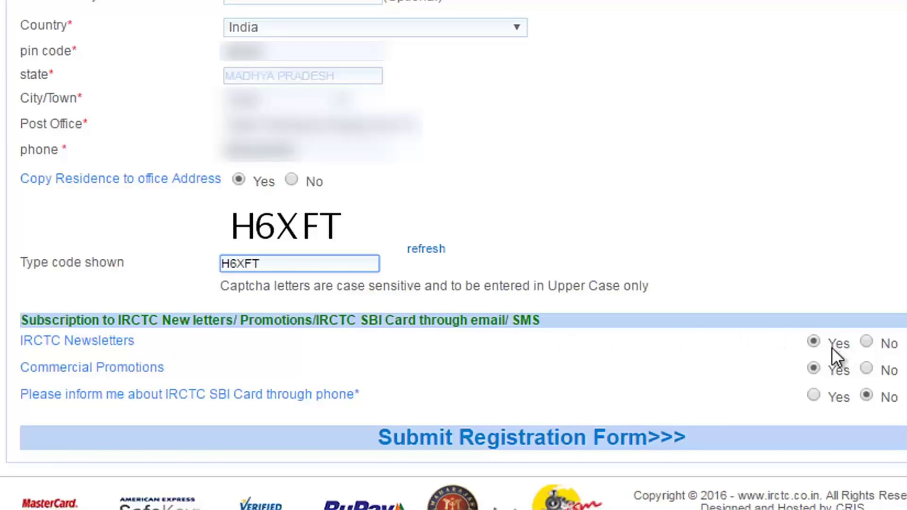
Step: Set both IRCTC Newsletters and Commercial Promotions to No
left_click(866, 342)
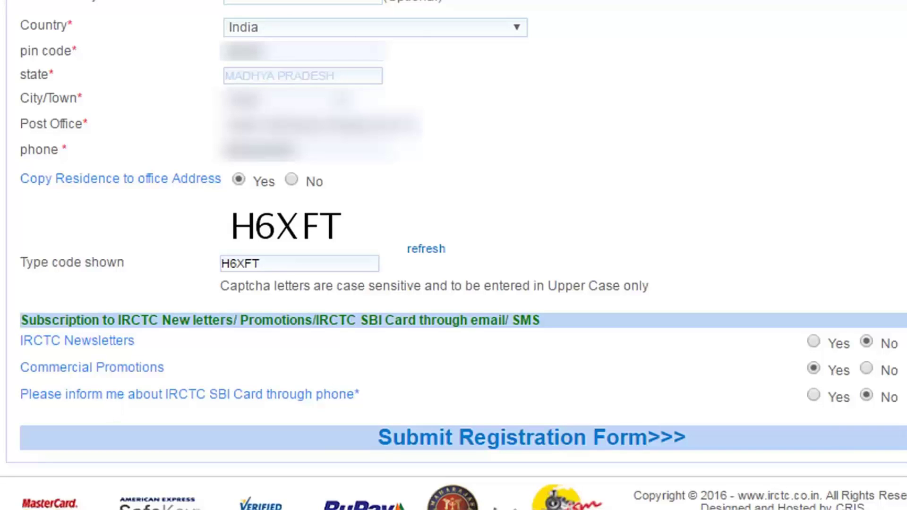
left_click(868, 369)
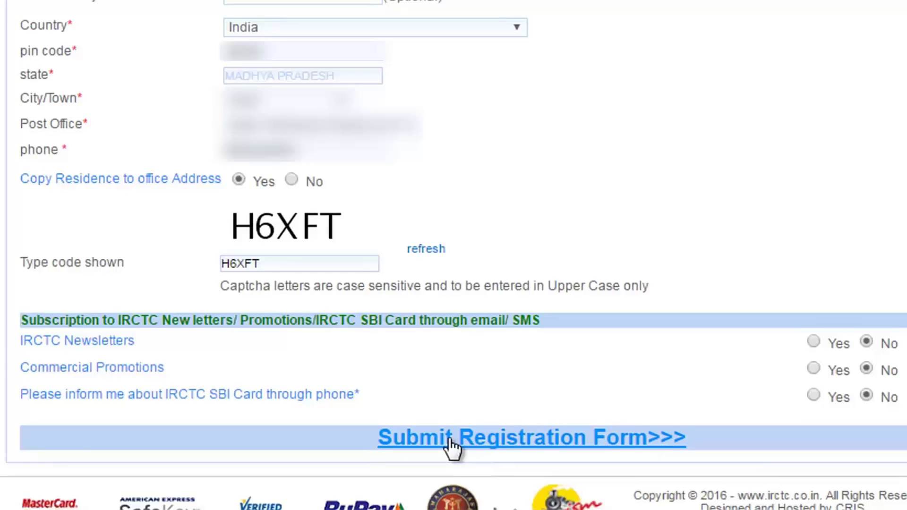
Step: Submit the registration form and confirm the subscription opt-outs on the alert
left_click(451, 440)
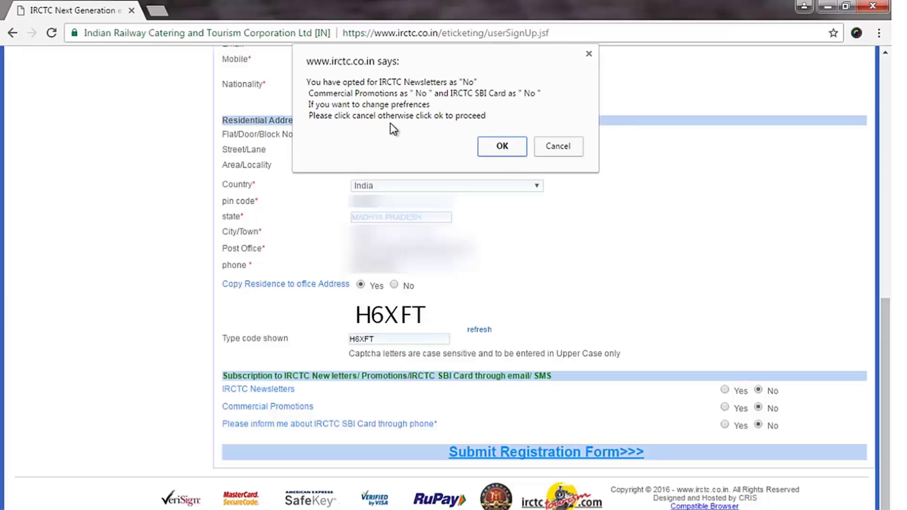
left_click(510, 151)
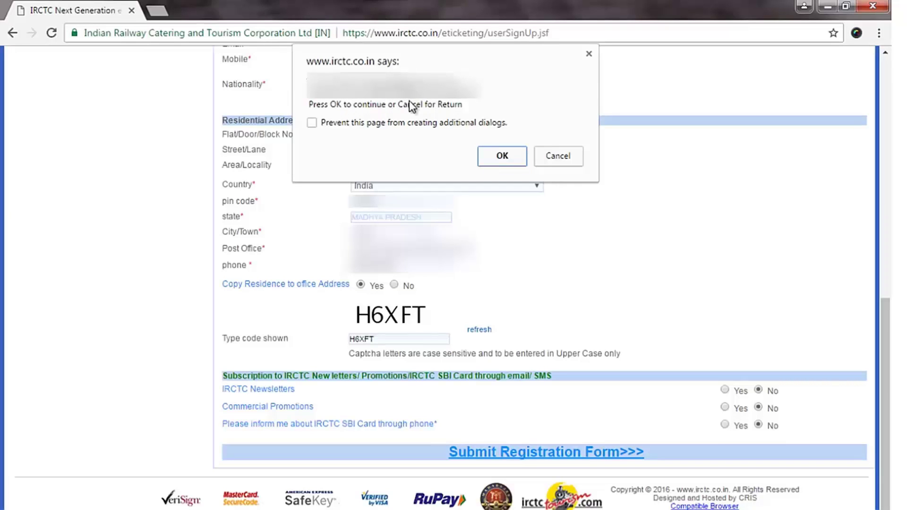
Step: Confirm the registration details, read through the website terms and conditions, and accept them
left_click(487, 163)
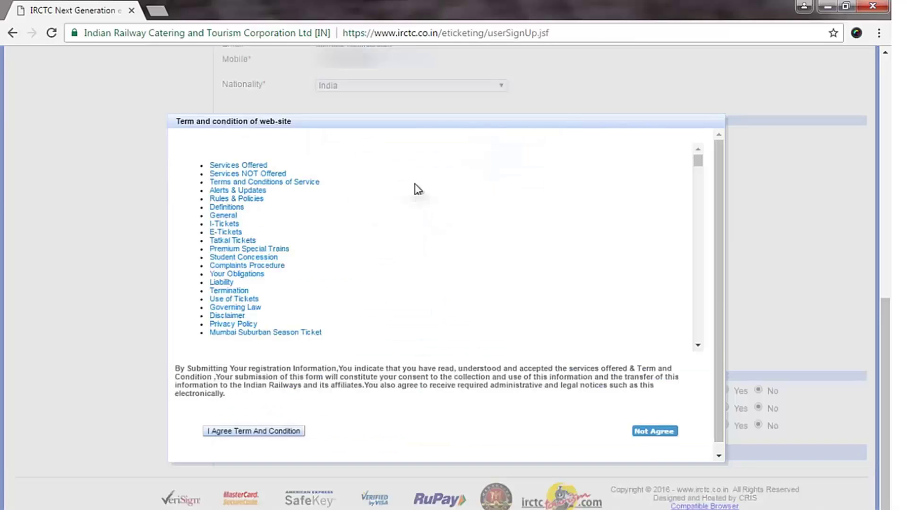
scroll(417, 188, "down", 10)
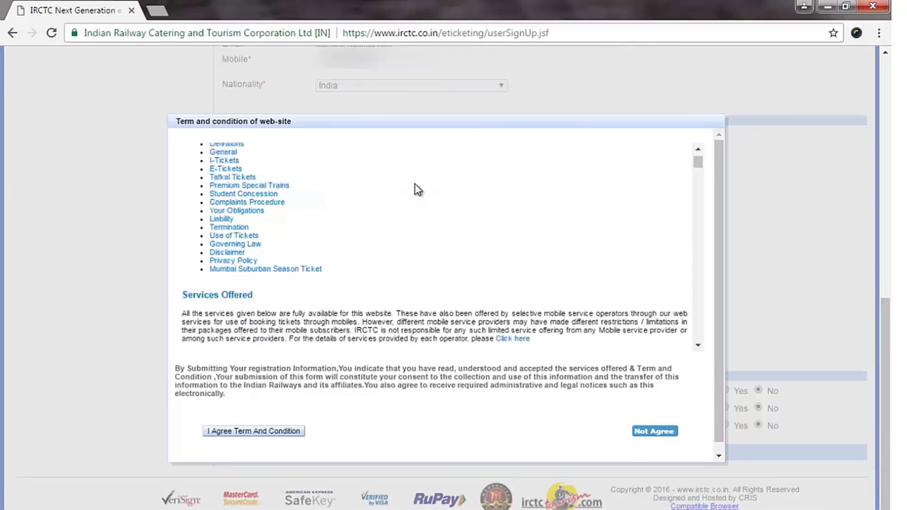
scroll(415, 184, "down", 10)
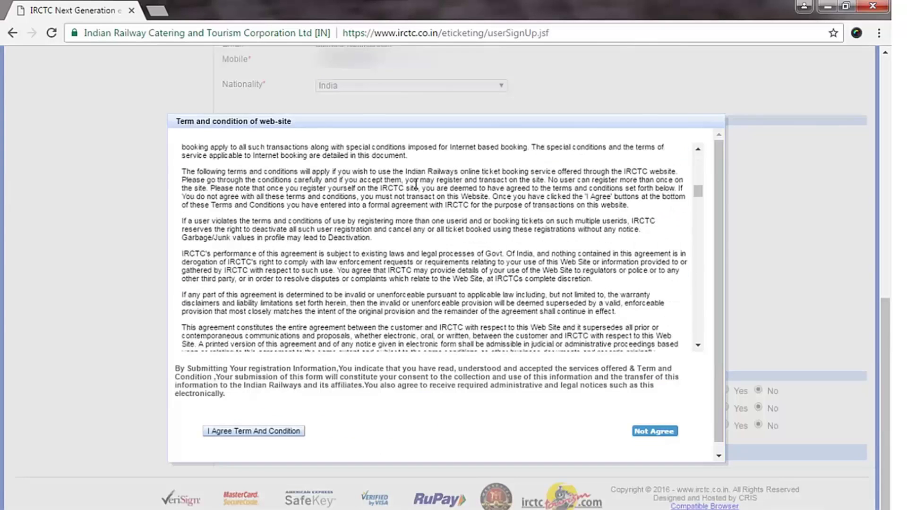
scroll(416, 184, "down", 10)
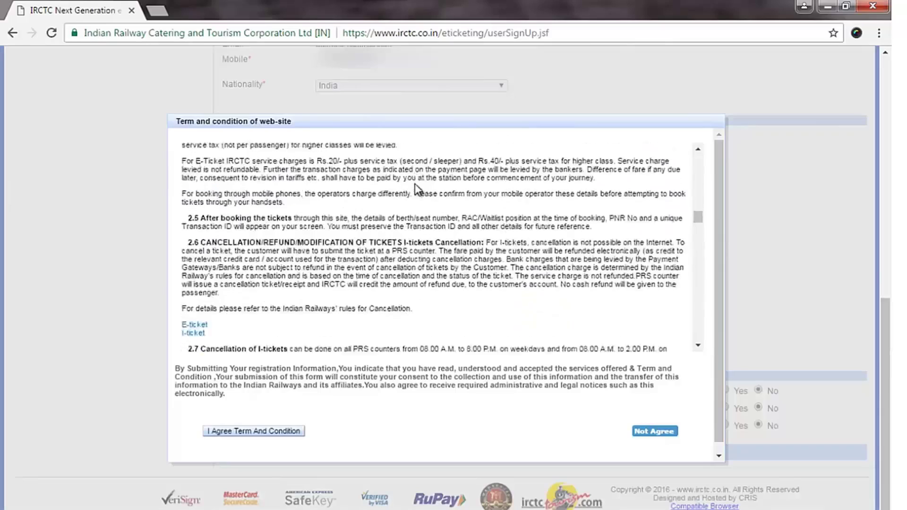
scroll(415, 184, "up", 15)
scroll(416, 183, "up", 5)
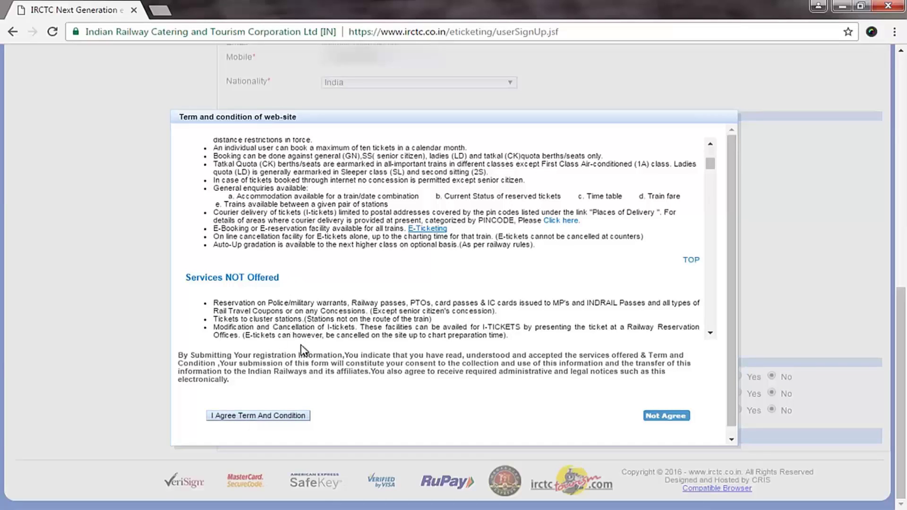
left_click(229, 417)
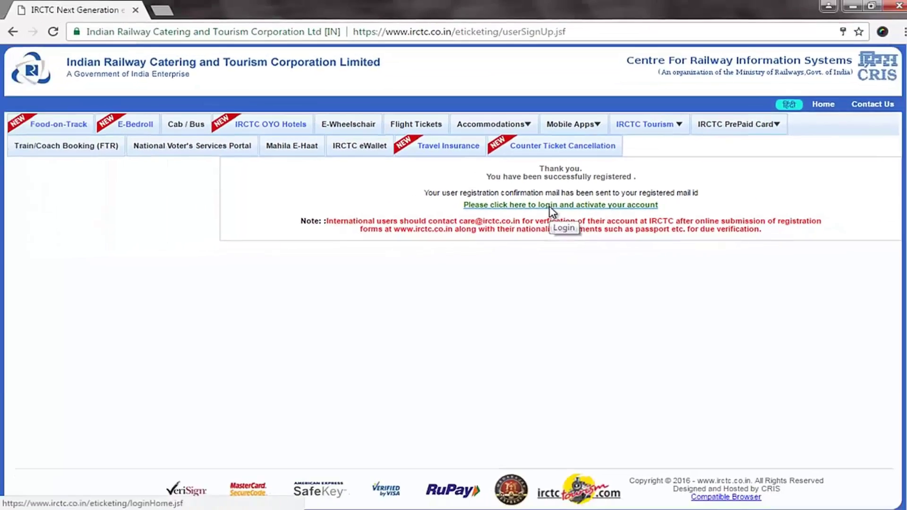
Step: Follow the success page's link to log in and activate the new account
left_click(550, 207)
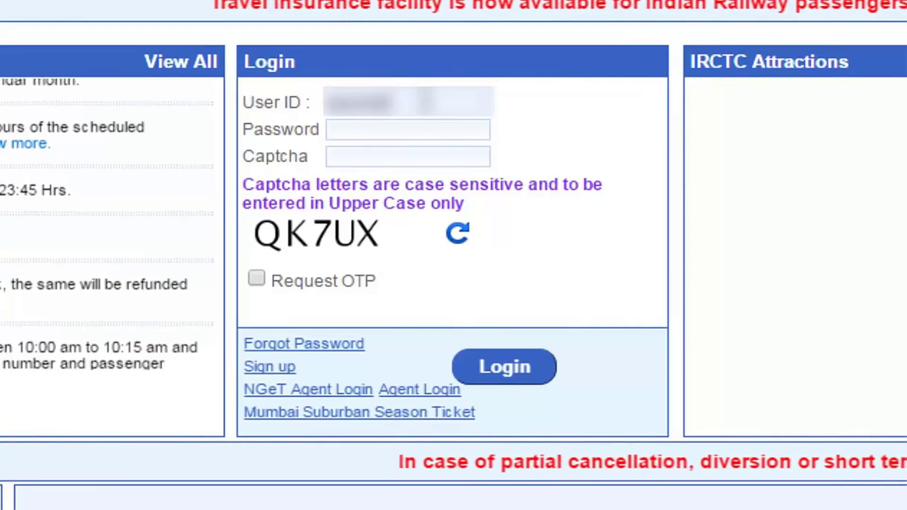
Step: Log in to the new account with its password and the displayed captcha
left_click(408, 130)
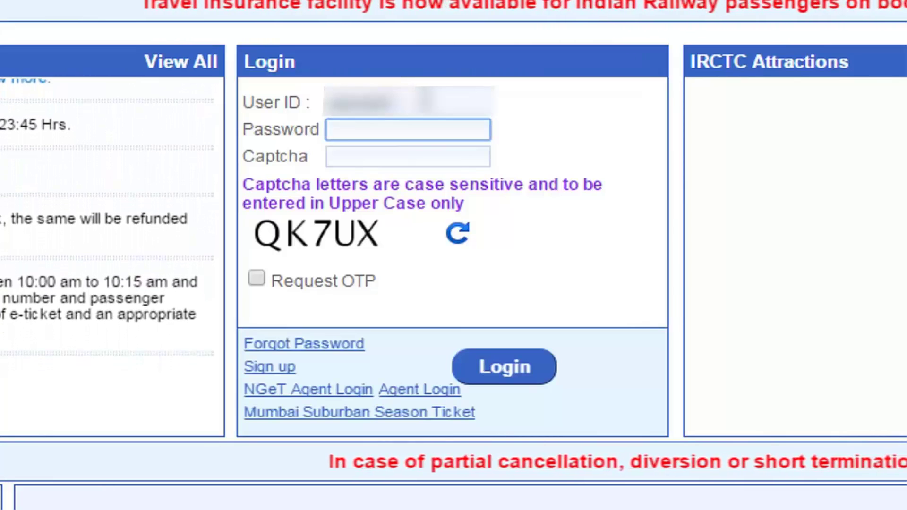
type("•")
type("••••••••••••")
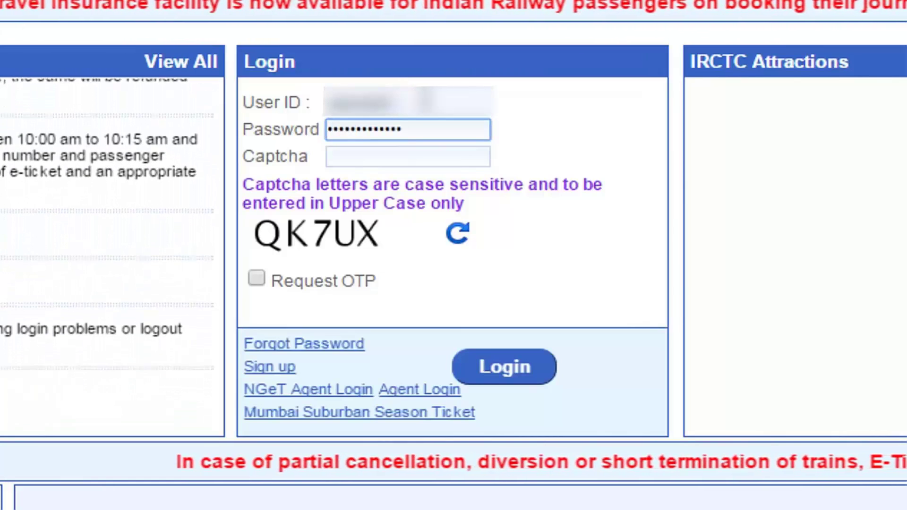
key("Tab")
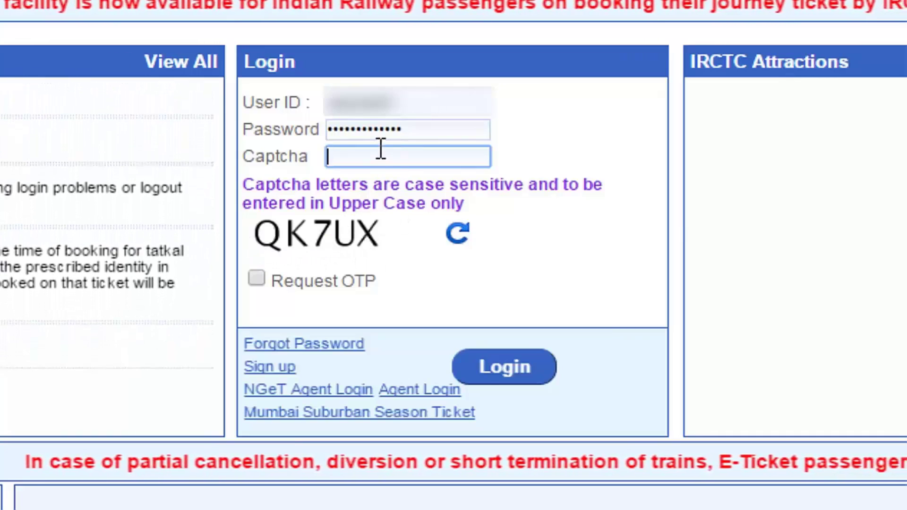
type("QK7UX")
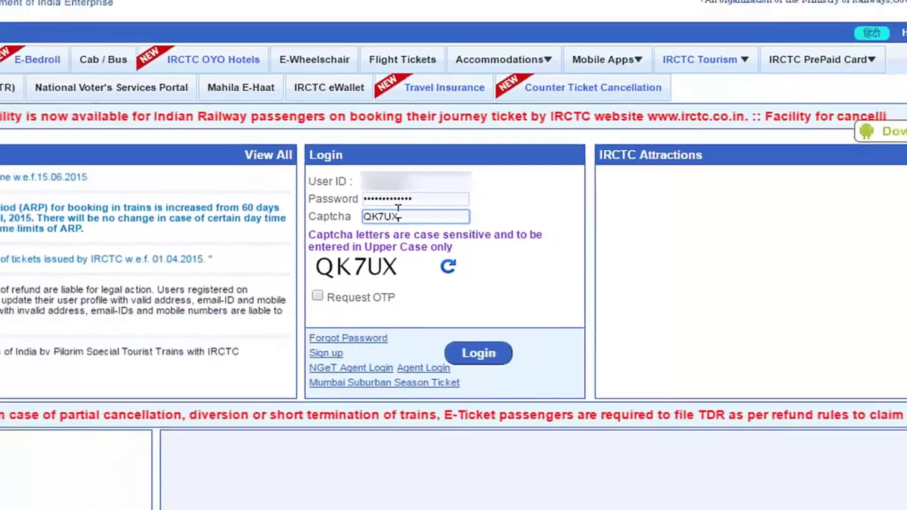
left_click(497, 362)
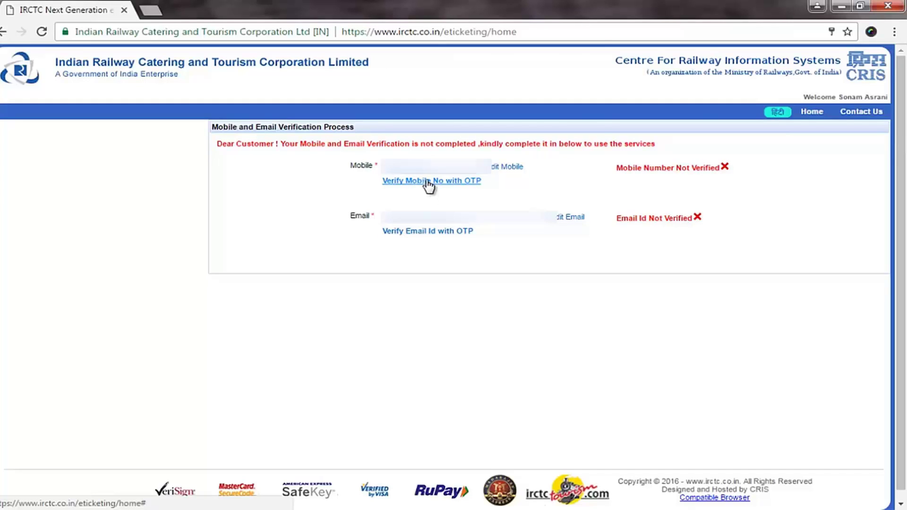
Step: Request a mobile OTP, submit the received code, and close the verification confirmation
left_click(429, 182)
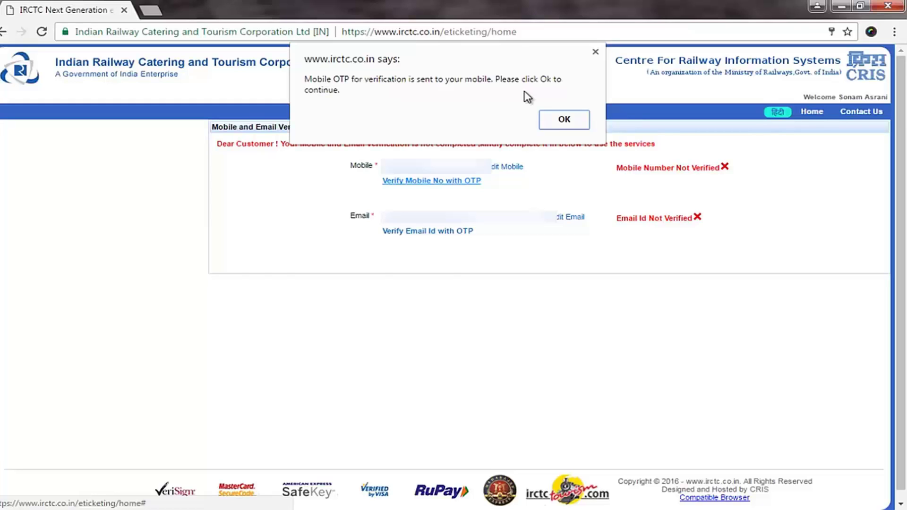
key("Return")
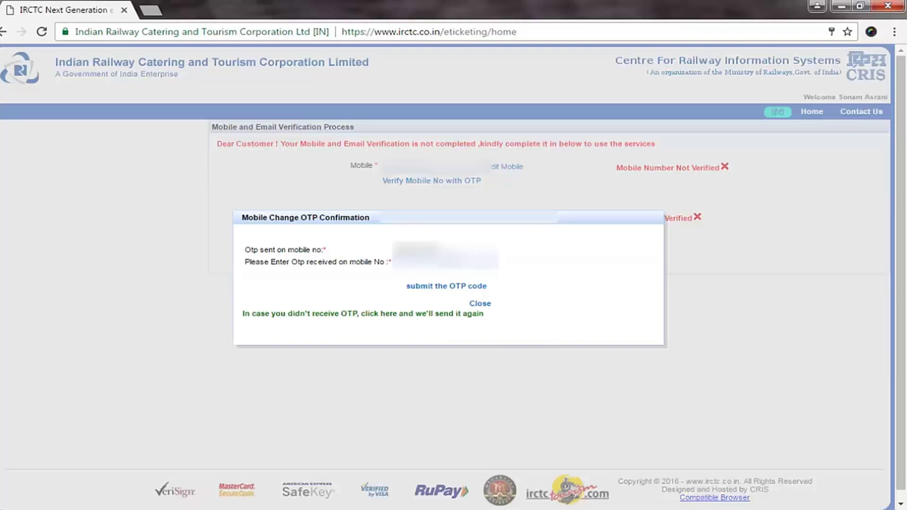
left_click(443, 288)
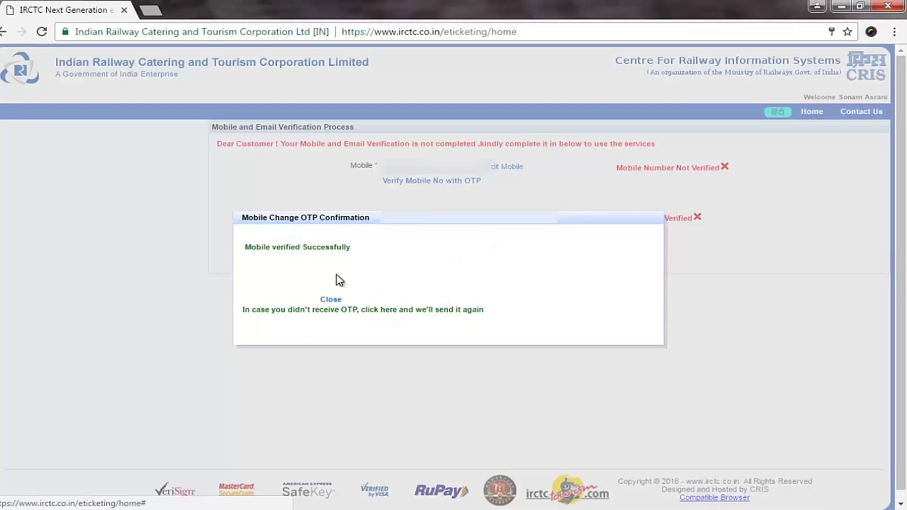
left_click(331, 300)
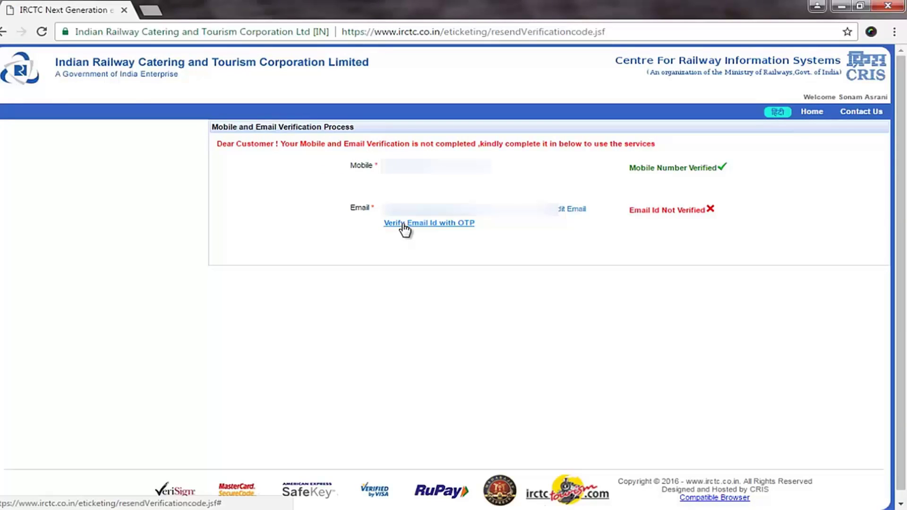
Step: Request an OTP to verify the e-mail address and place the caret in its field
left_click(403, 224)
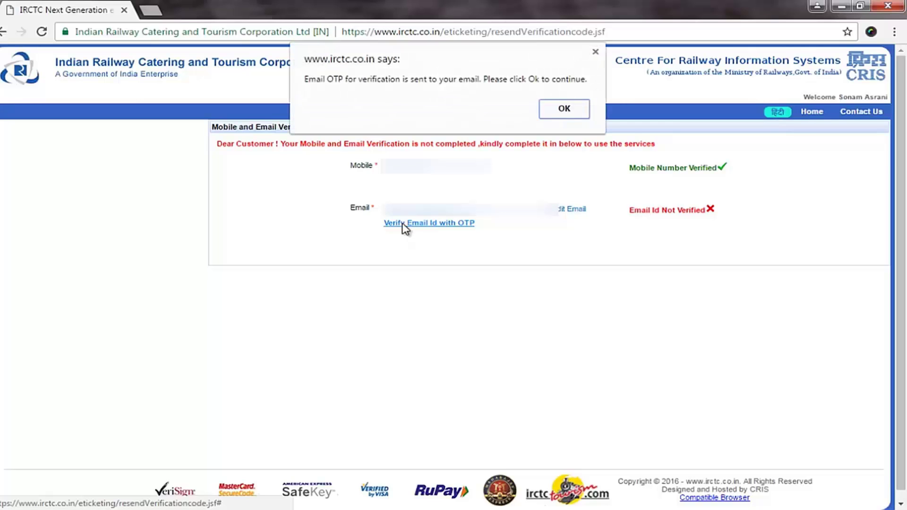
left_click(567, 110)
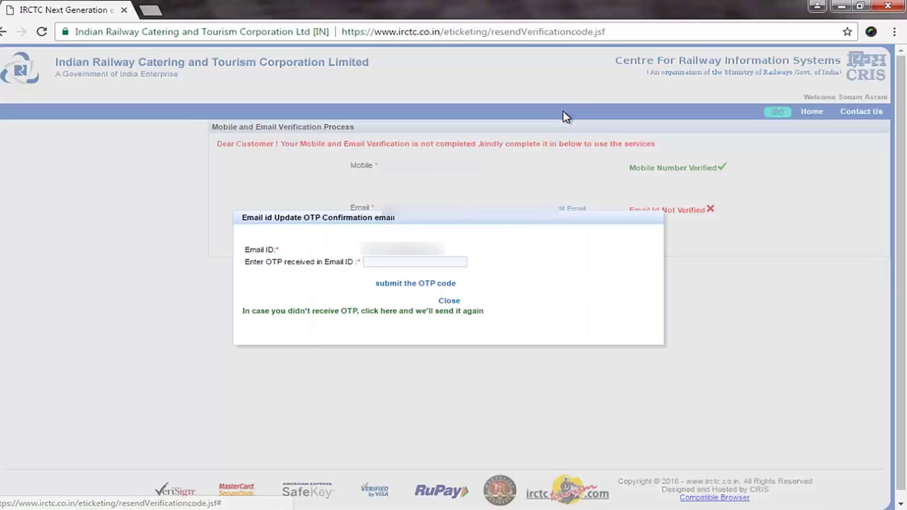
left_click(442, 262)
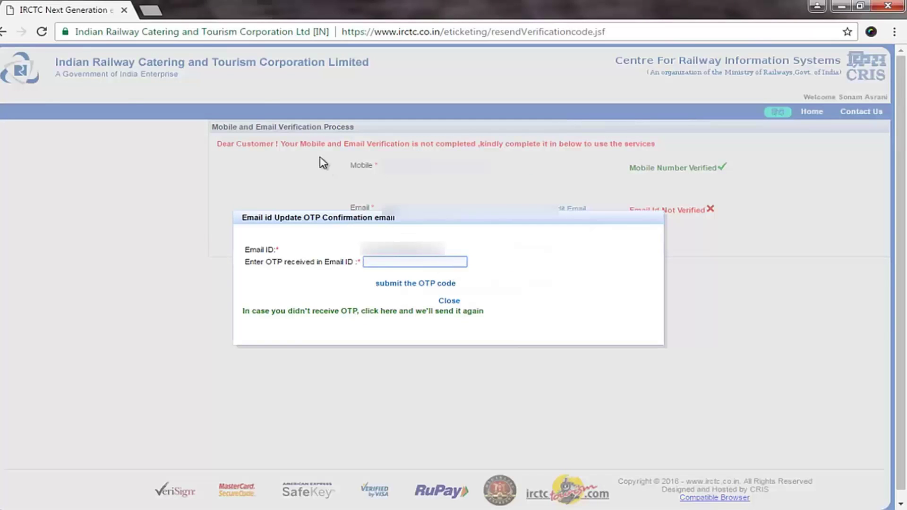
Step: Block further page alerts and open Gmail in a new browser tab
left_click(156, 12)
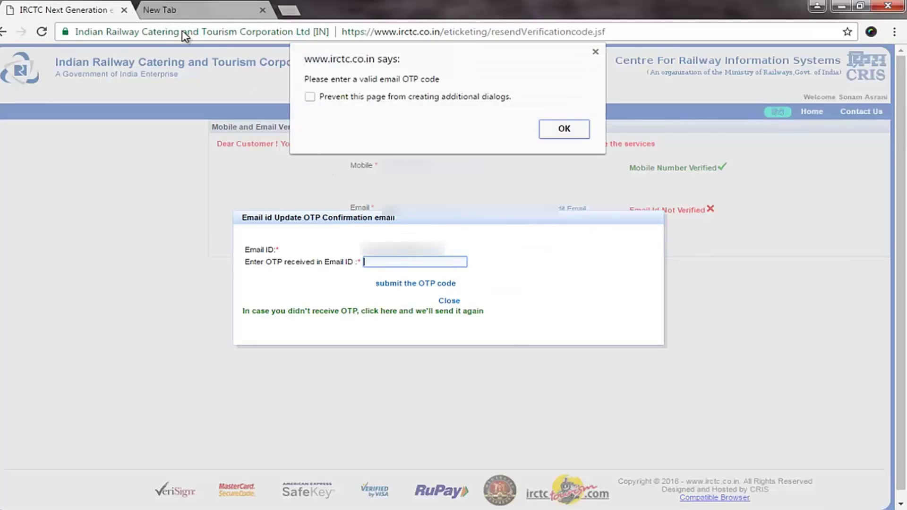
left_click(310, 98)
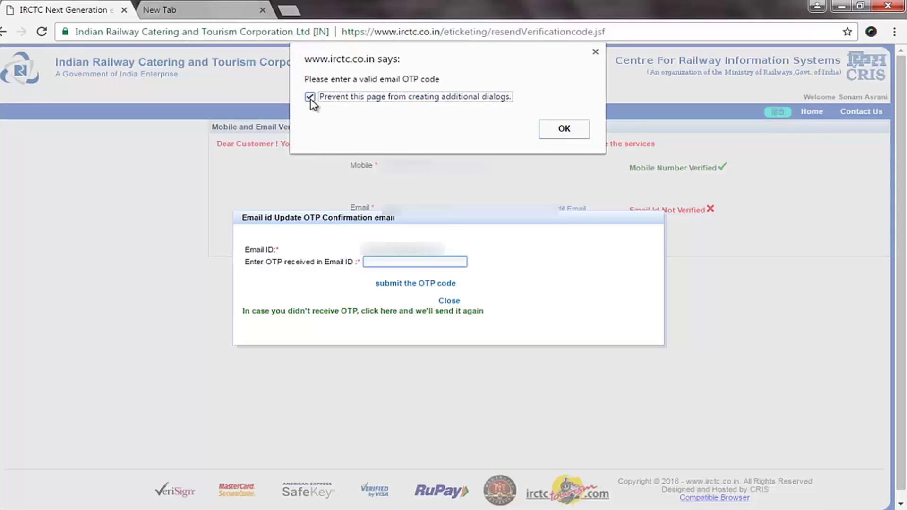
left_click(560, 131)
left_click(175, 10)
left_click(798, 90)
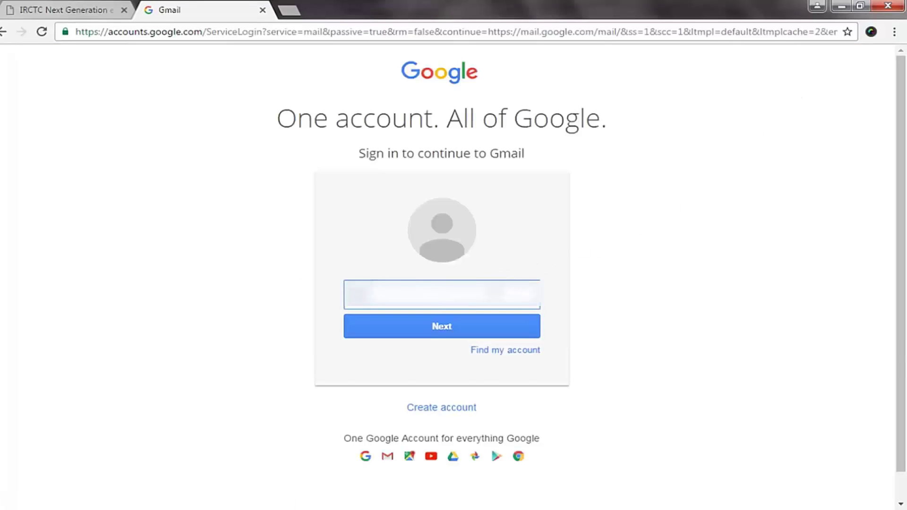
Step: Sign in to Gmail and open the IRCTC 'Your email id Verification activation OTP code' e-mail
key("Return")
type("••••••••••••••")
key("Return")
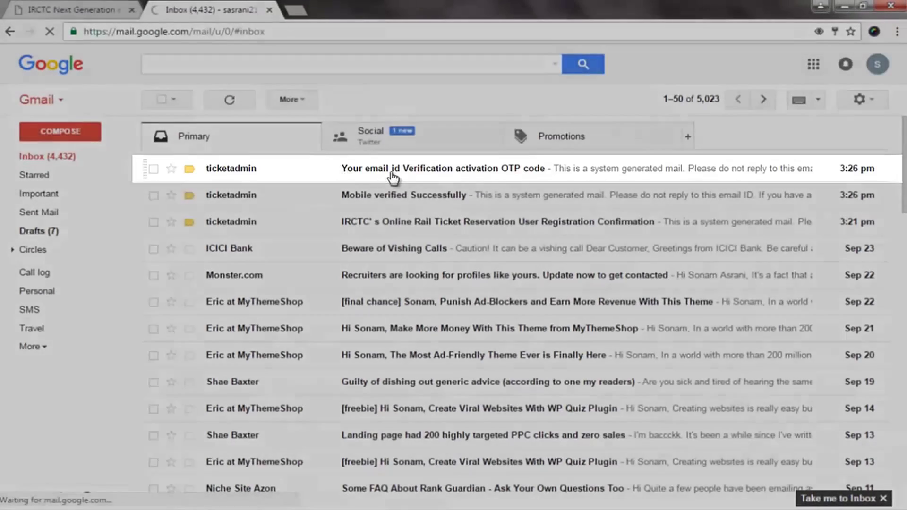
left_click(392, 178)
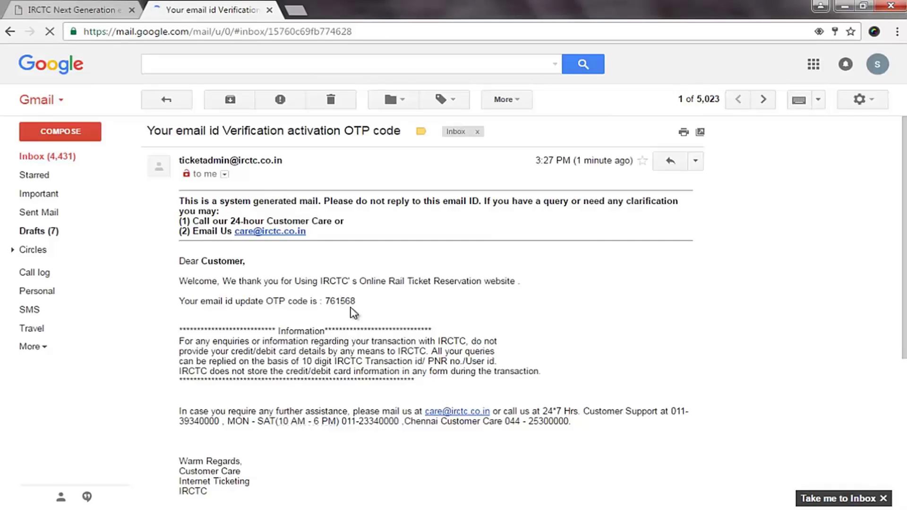
left_click(59, 10)
left_click(220, 6)
Step: Enter the e-mail OTP from Gmail on IRCTC, submit it, and close the confirmation
left_click(66, 10)
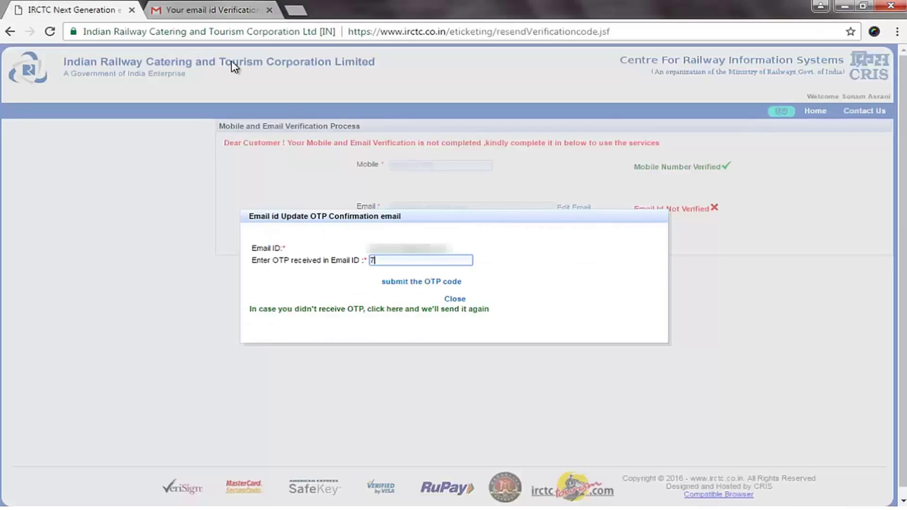
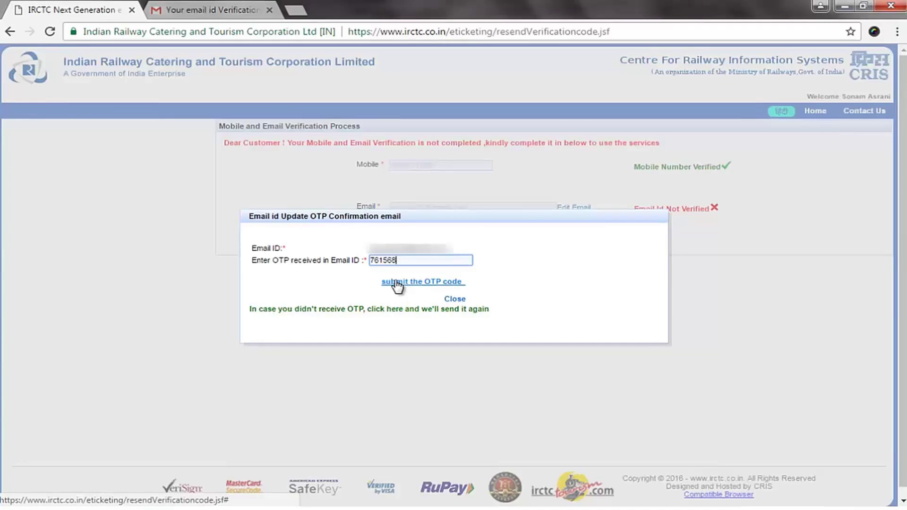
left_click(397, 283)
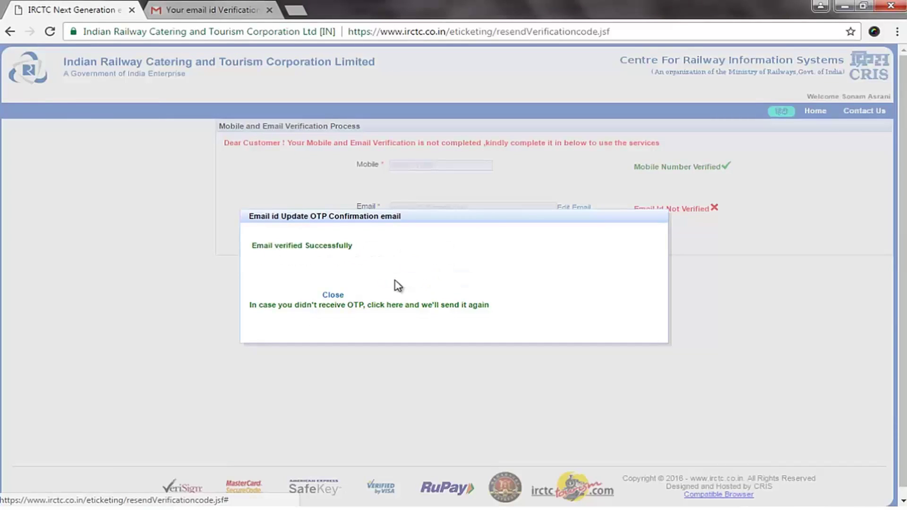
left_click(332, 297)
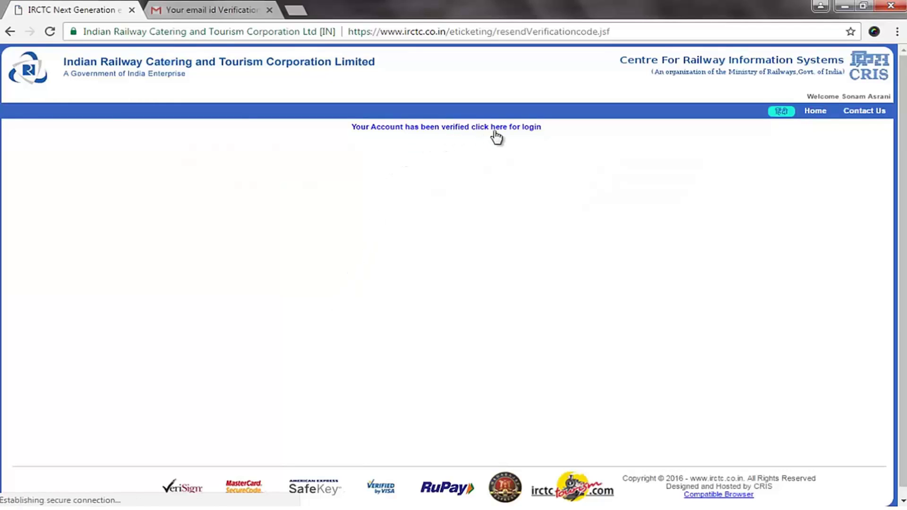
Step: Sign in with the user ID, password and captcha to reach the E-Ticketing home page
left_click(523, 128)
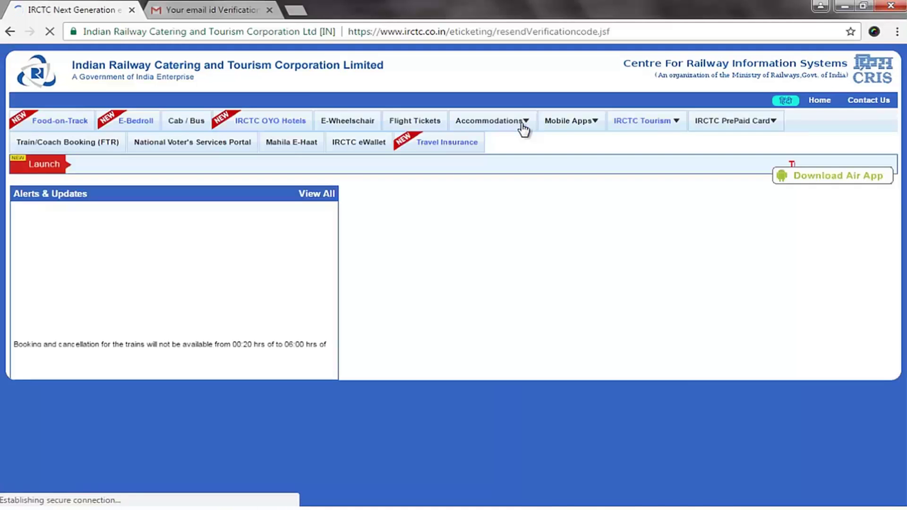
mouse_move(524, 128)
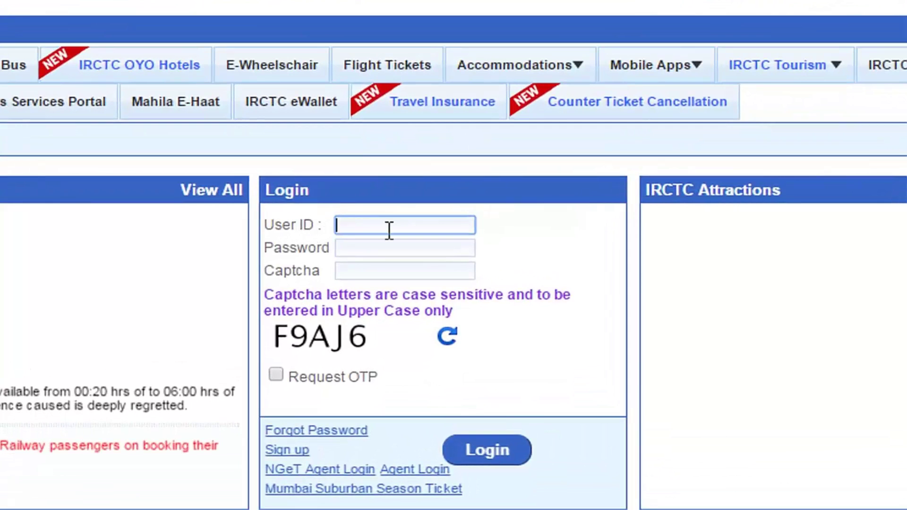
left_click(414, 218)
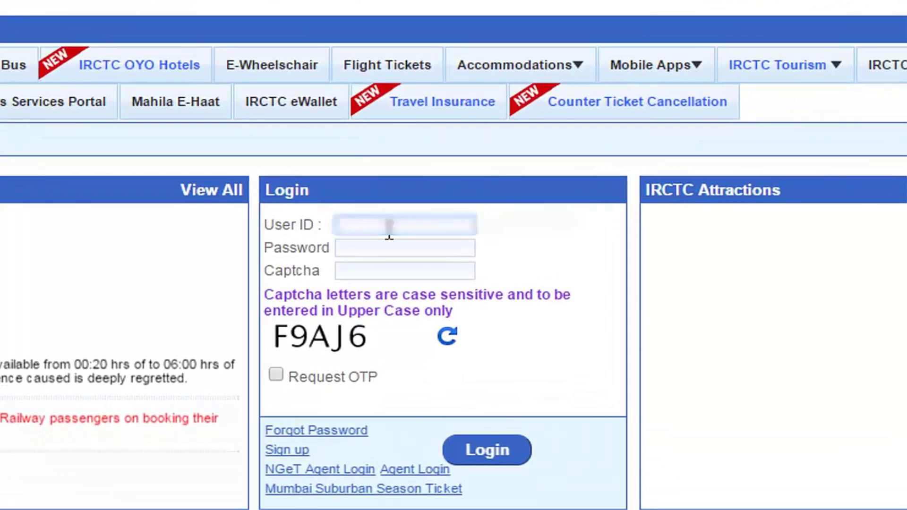
type("**")
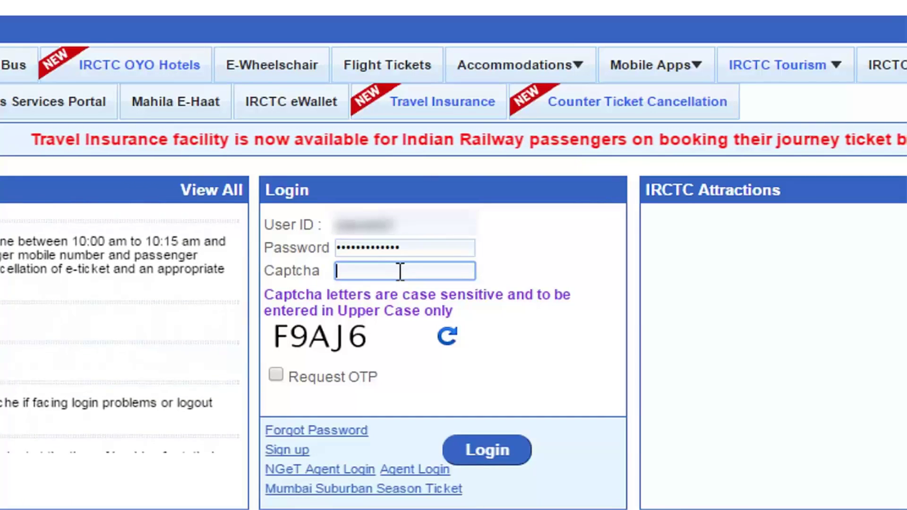
type("F9AJ6")
left_click(484, 451)
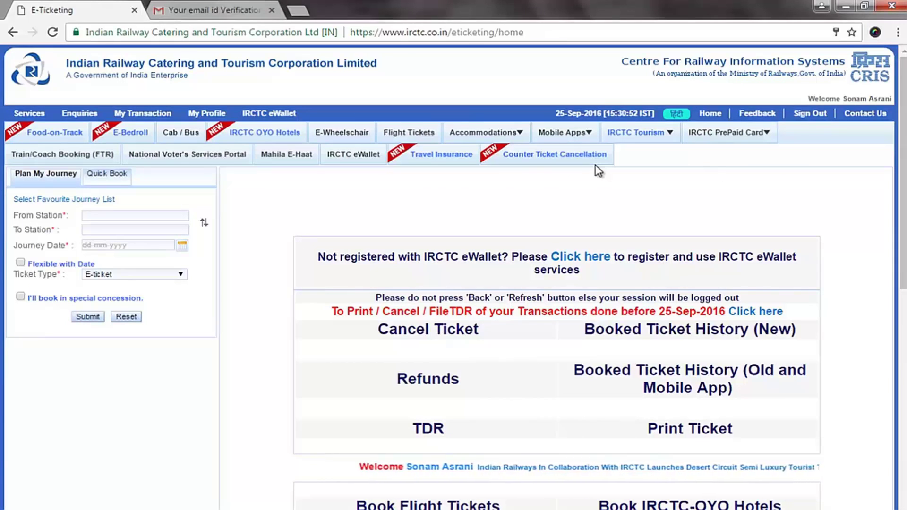
scroll(313, 245, "down", 5)
scroll(318, 285, "down", 4)
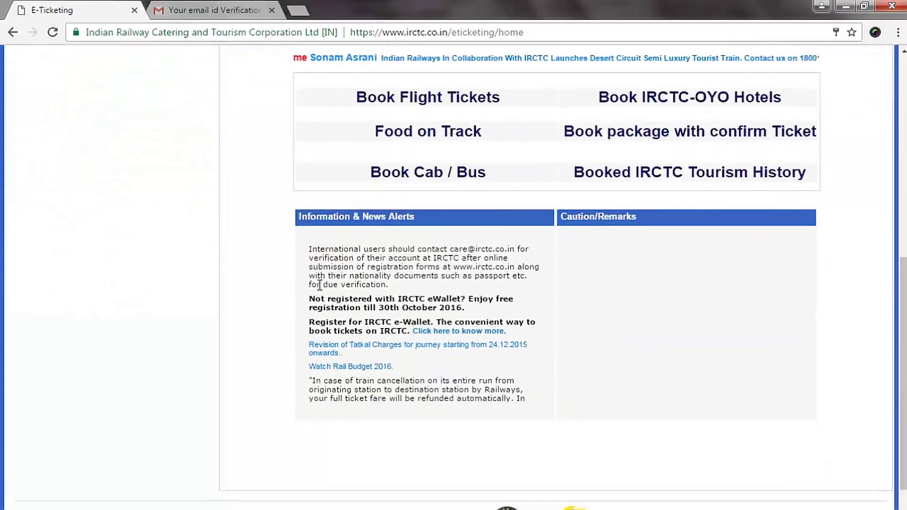
scroll(318, 289, "up", 9)
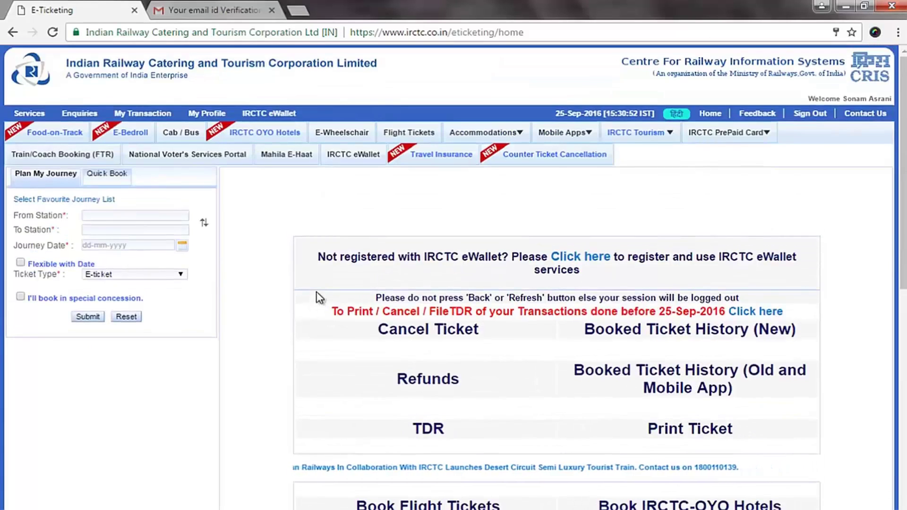